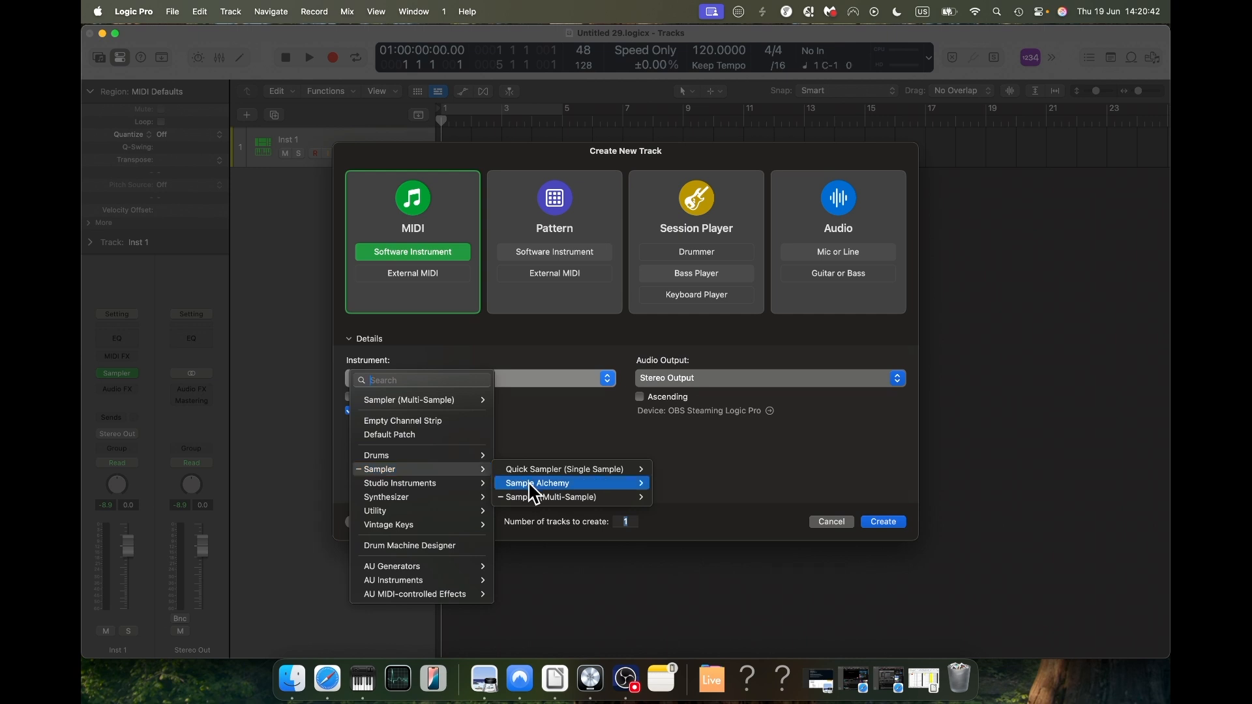
Step: Create one software instrument track using Sampler (Multi-Sample)
mouse_move(538, 499)
left_click(676, 511)
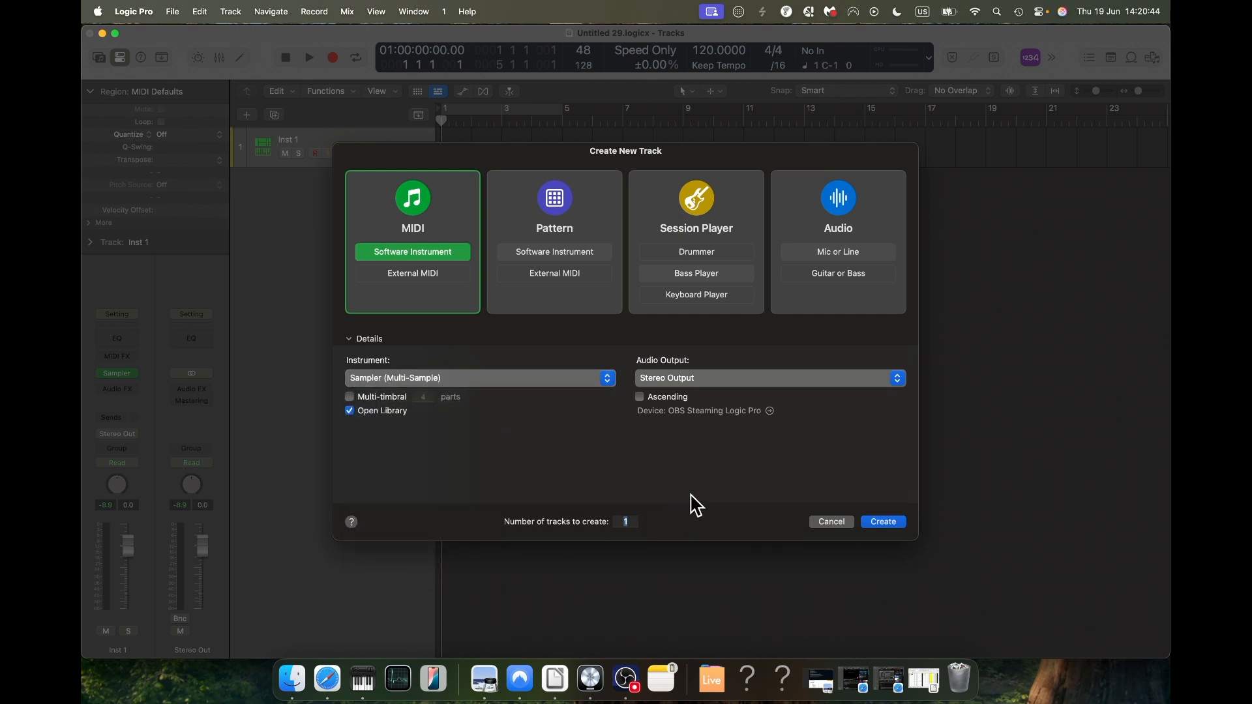
left_click(899, 524)
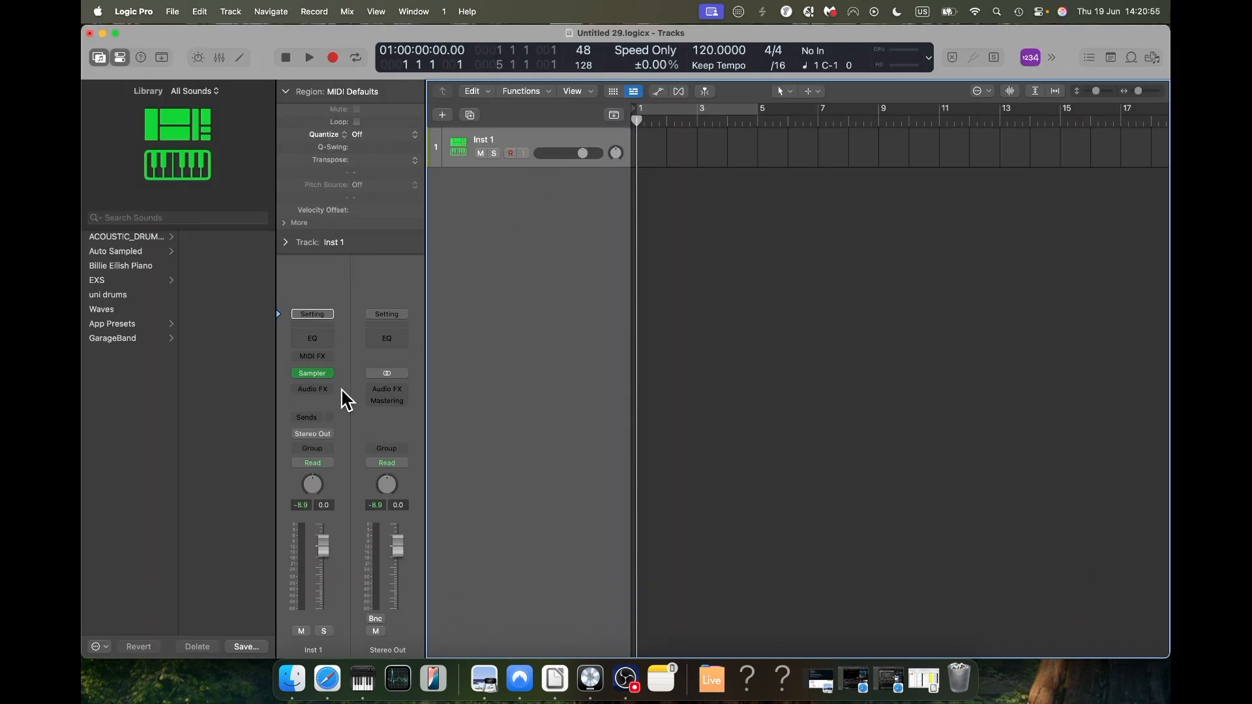
Step: Load the Tibetan Singing Bowls preset in Sampler from the app's World, Asian presets
left_click(324, 372)
left_click(692, 268)
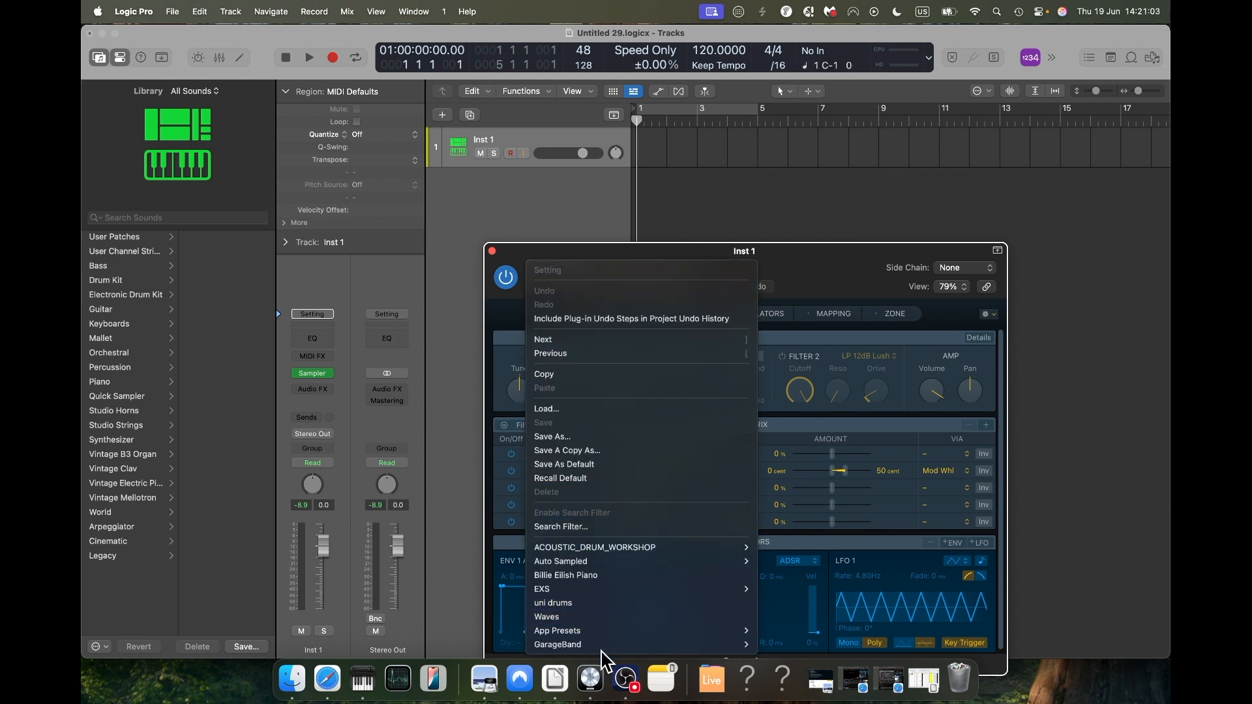
mouse_move(609, 642)
mouse_move(827, 577)
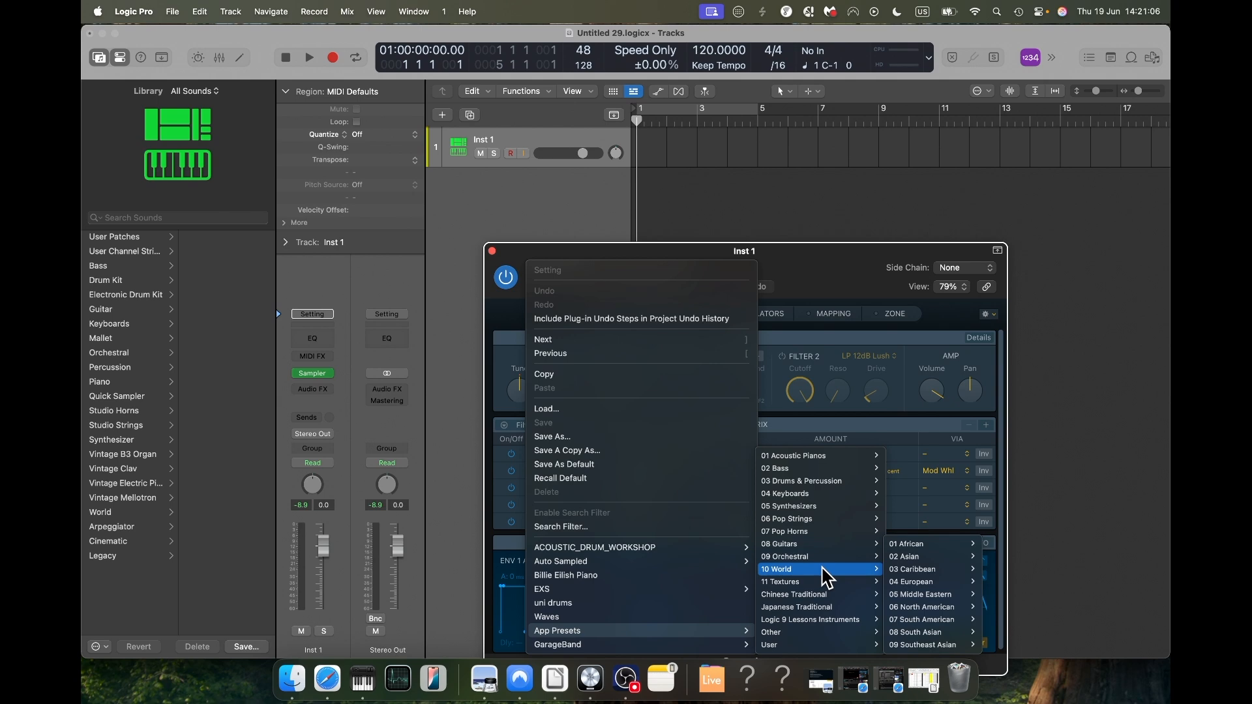
mouse_move(949, 556)
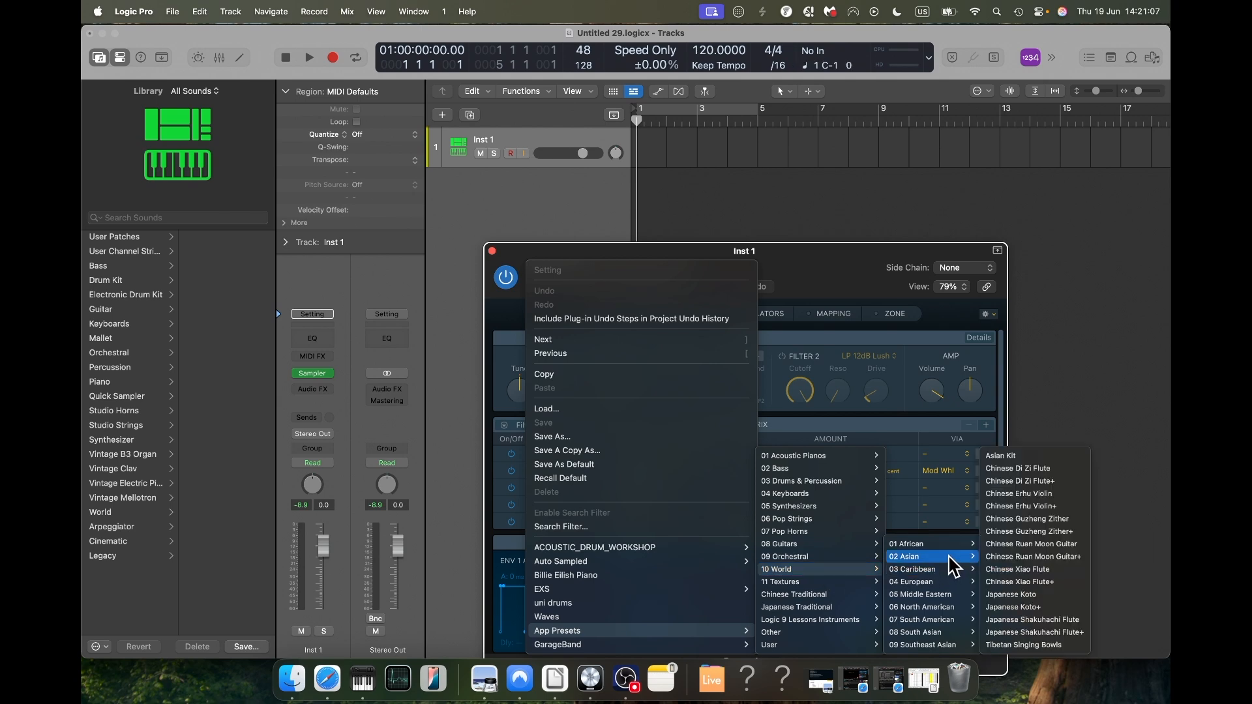
left_click(1043, 646)
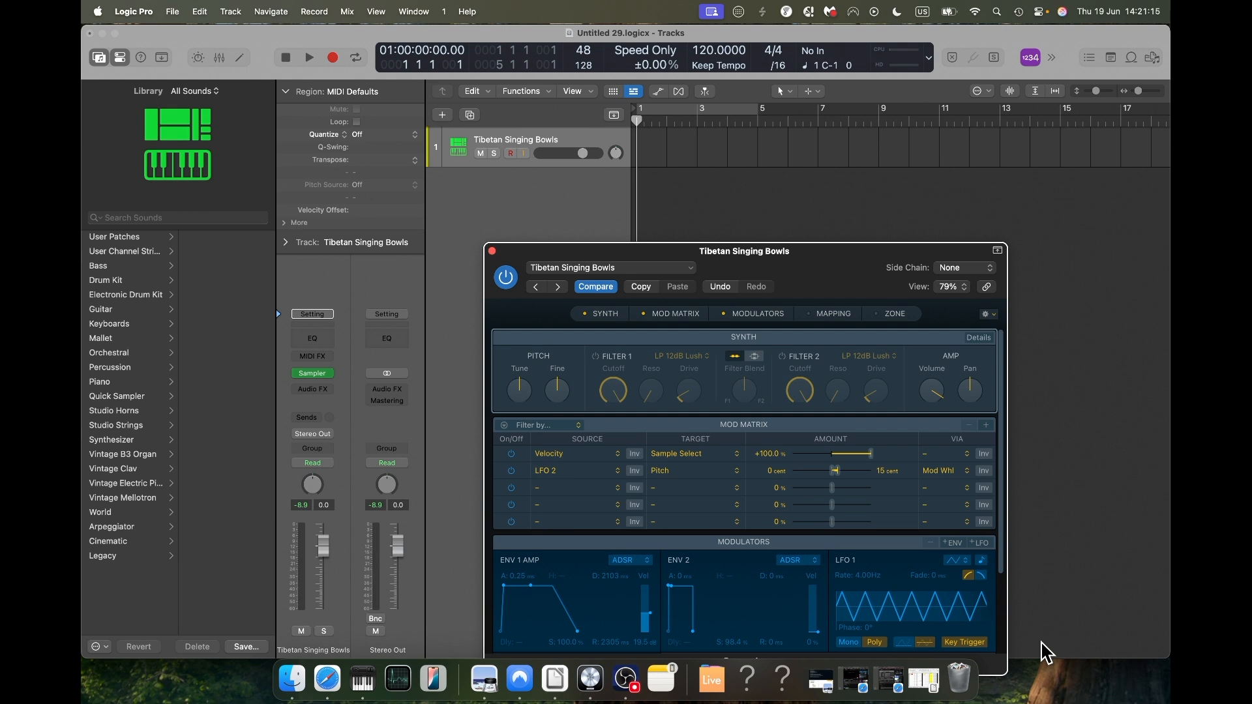
Step: Set middle C to display as C4 (Roland) in the application's view settings
left_click(134, 11)
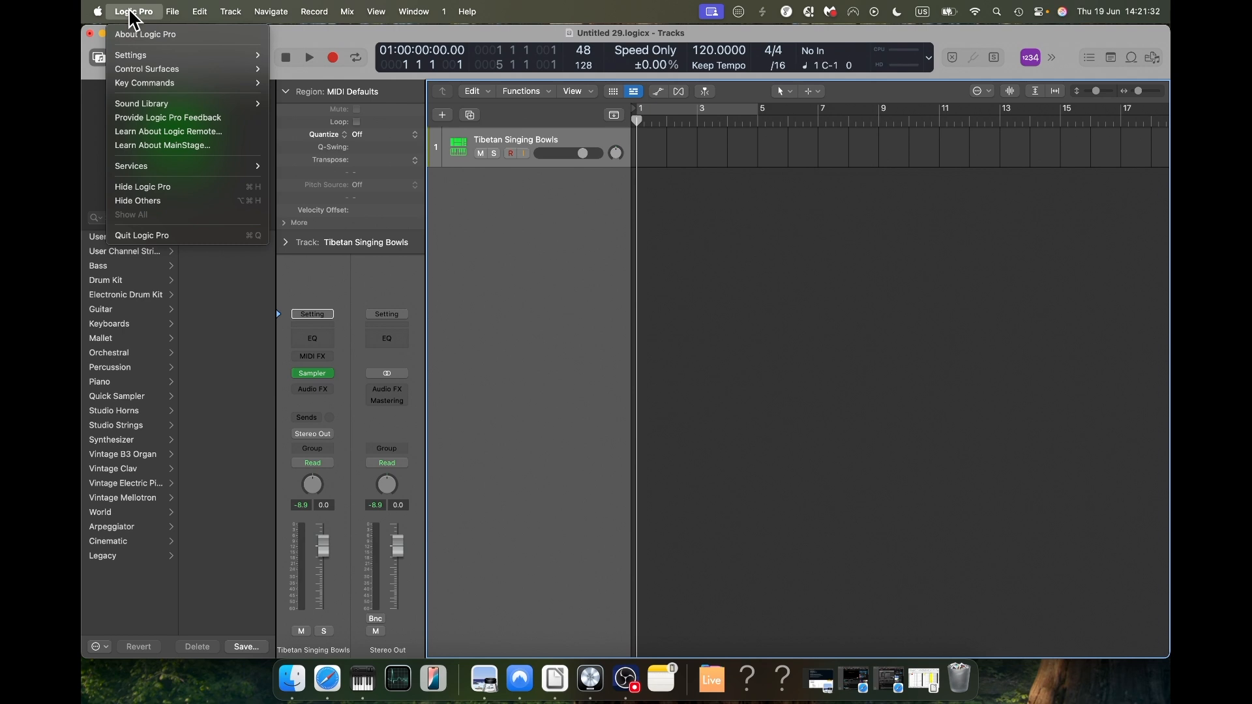
mouse_move(168, 57)
left_click(294, 176)
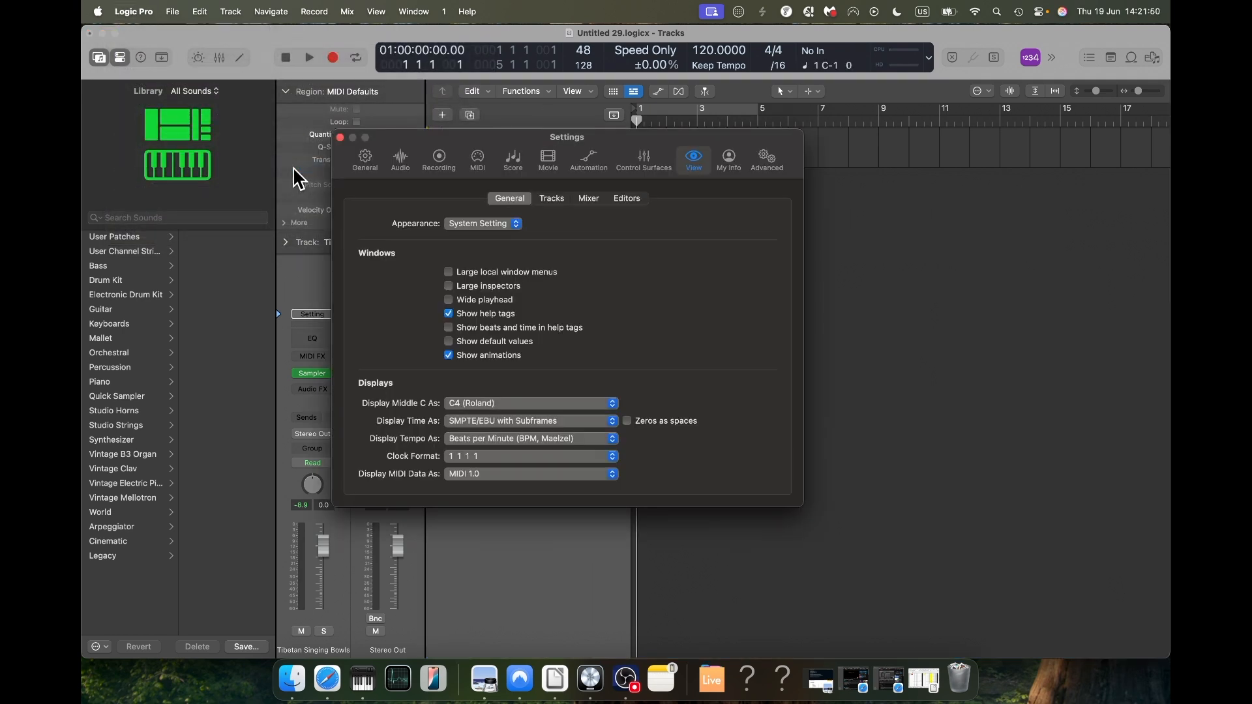
left_click(549, 404)
left_click(550, 403)
Step: Lower the software instrument pitch to -100.0 cent in the project's tuning settings
left_click(173, 12)
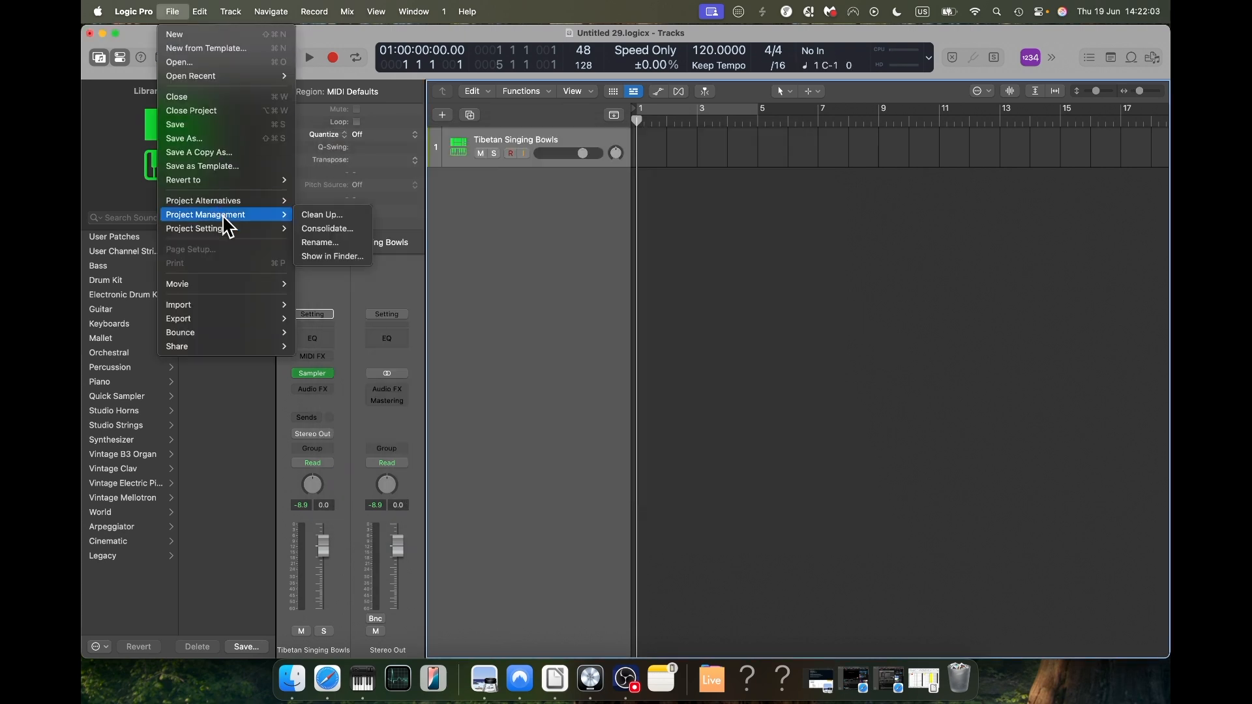
mouse_move(224, 228)
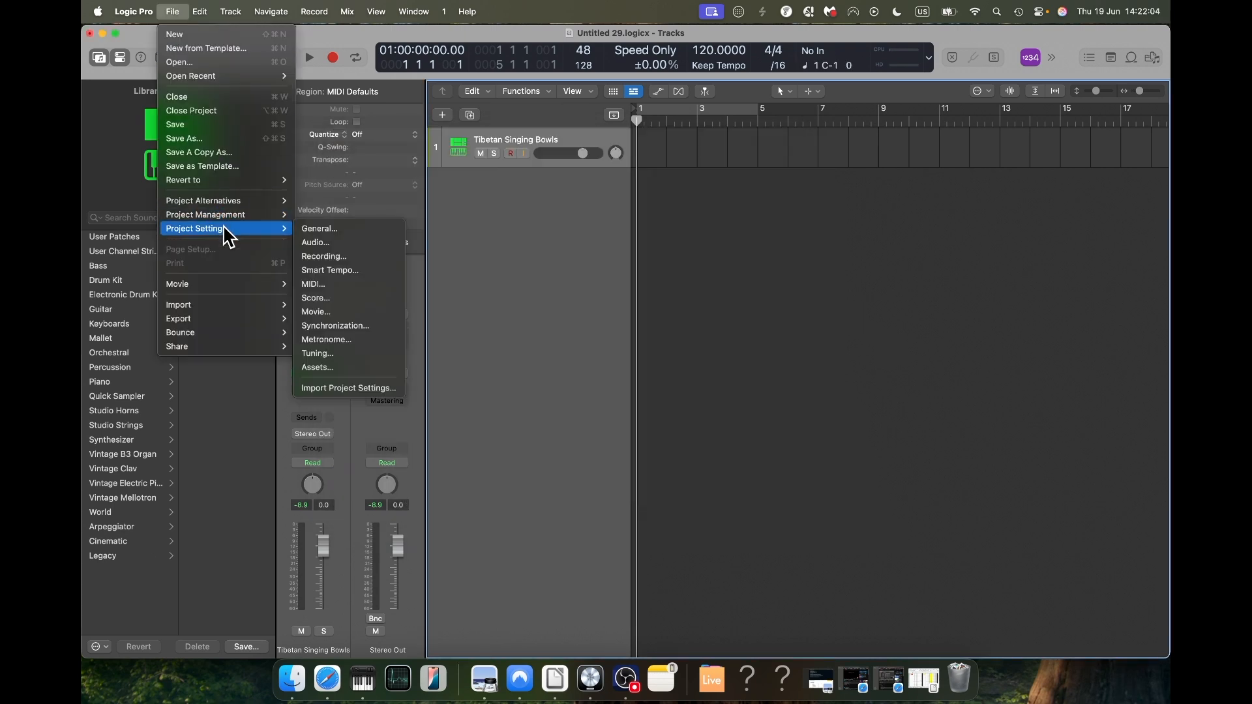
left_click(367, 354)
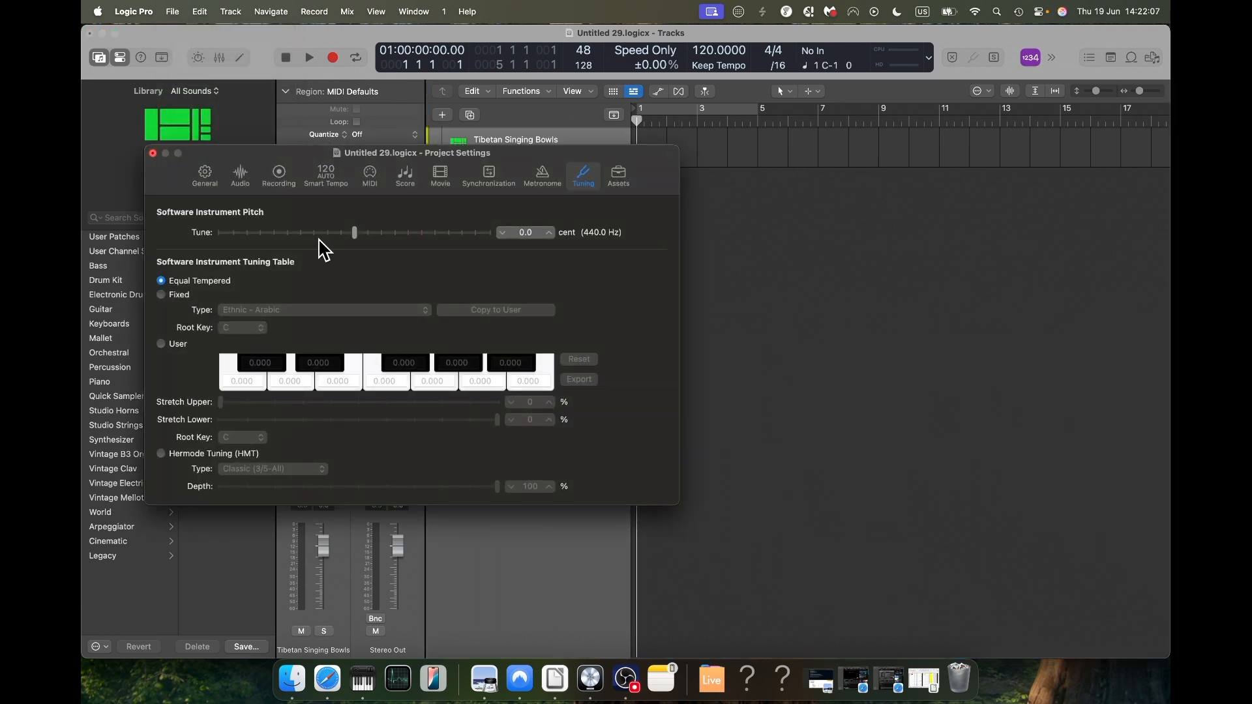
left_click_drag(355, 233, 221, 232)
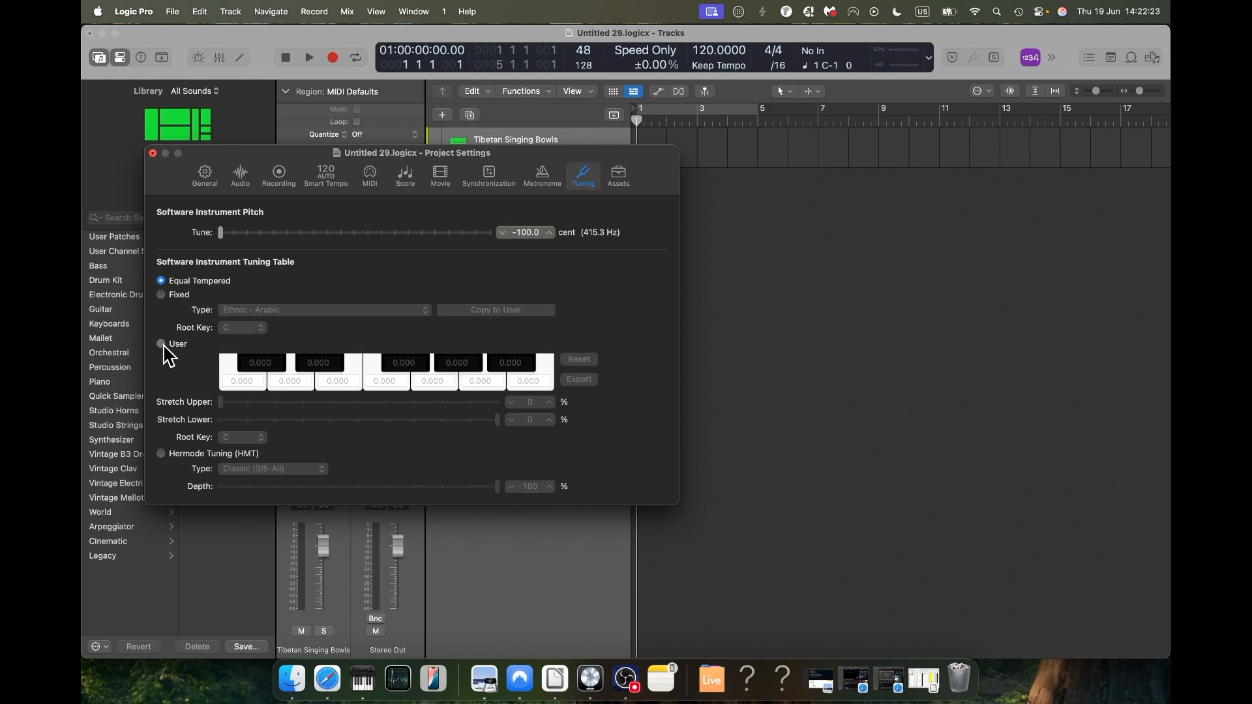
Step: Activate the User tuning table and set the C# offset to 15.661
left_click(162, 344)
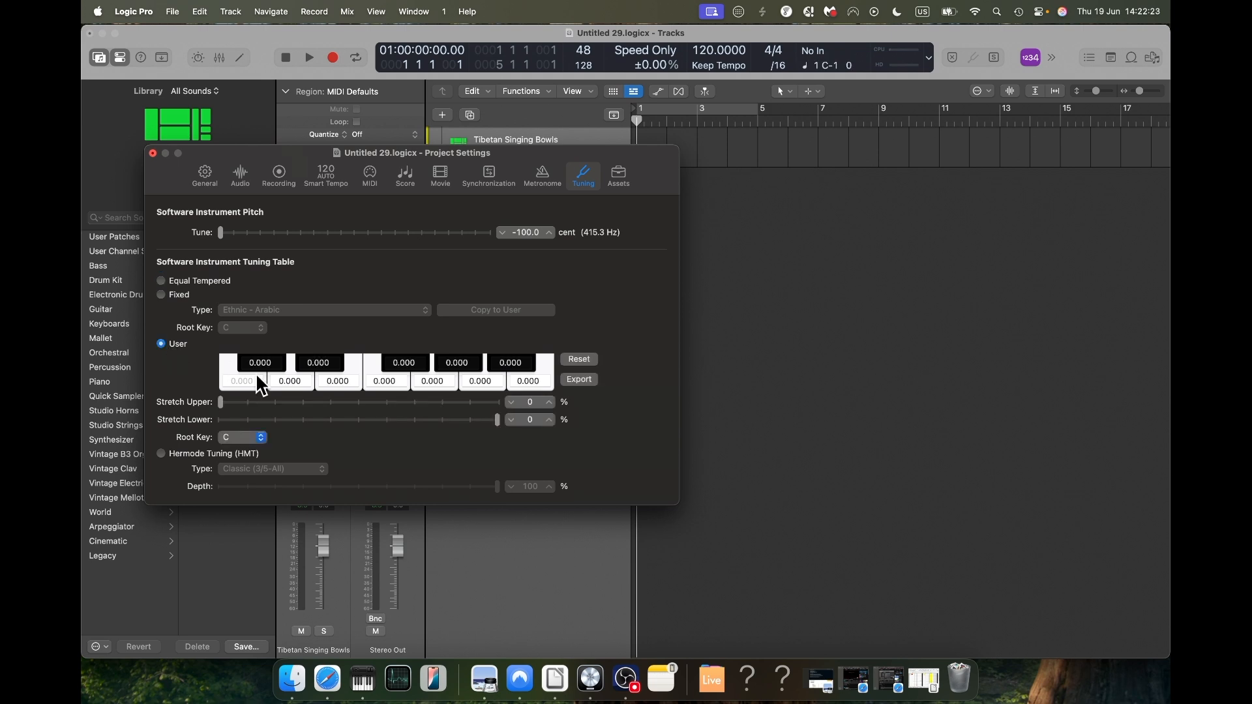
left_click(289, 383)
left_click(269, 363)
key("BackSpace")
key("BackSpace")
key("BackSpace")
key("BackSpace")
key("BackSpace")
type("15.661")
Step: Set the tuning offsets of D to 48.170 and E to 45.994
left_click(301, 384)
key("BackSpace")
key("BackSpace")
key("BackSpace")
key("BackSpace")
key("BackSpace")
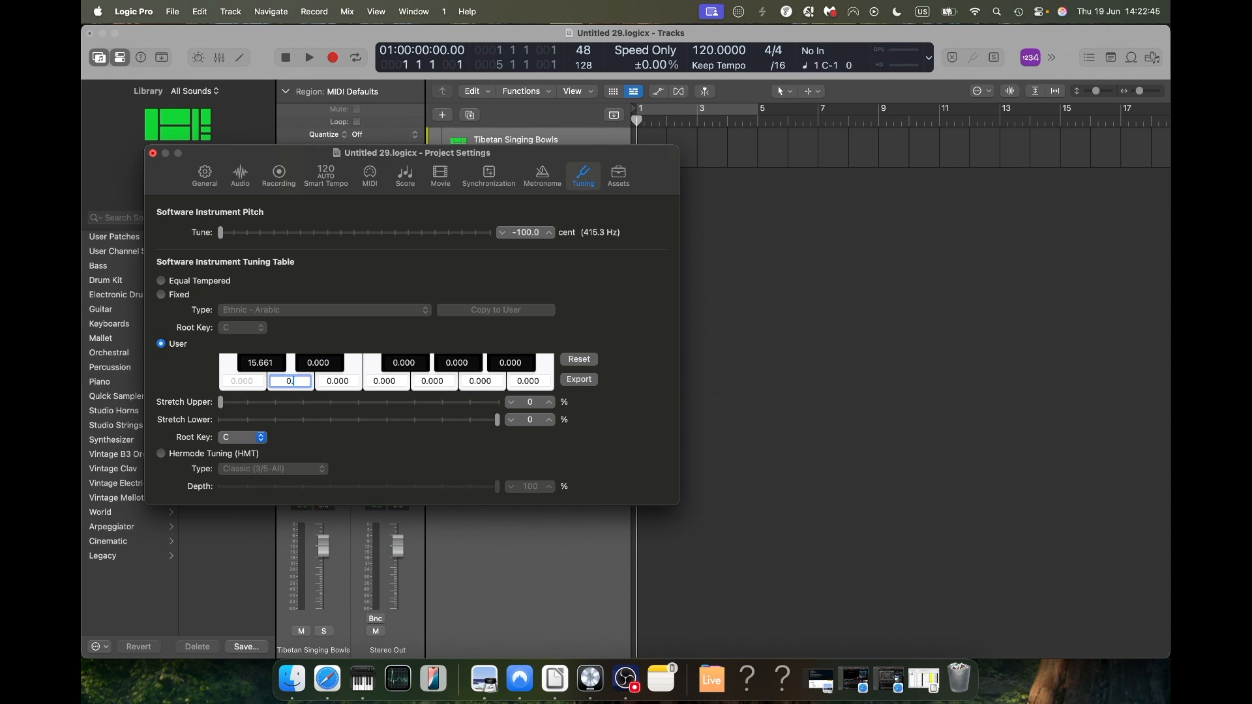
type("48.170")
left_click(339, 381)
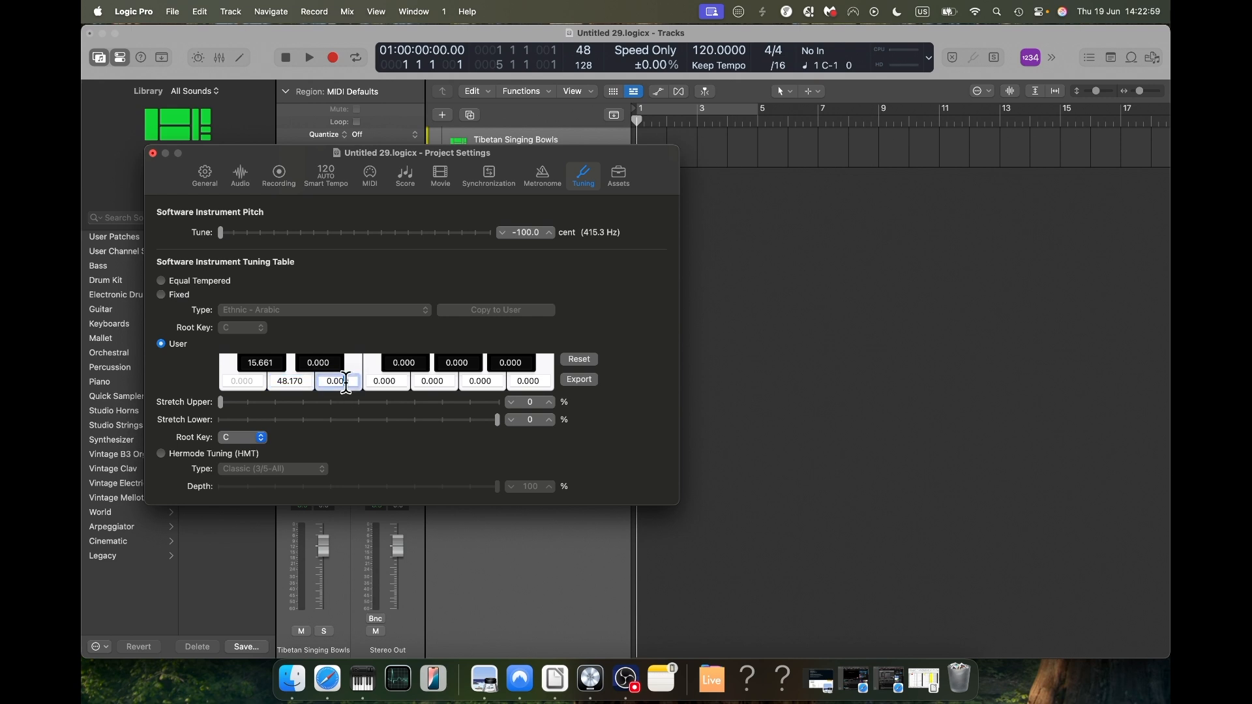
type("45.994")
Step: Set the tuning offsets of F# to -6.080 and G to 2.384
left_click(414, 361)
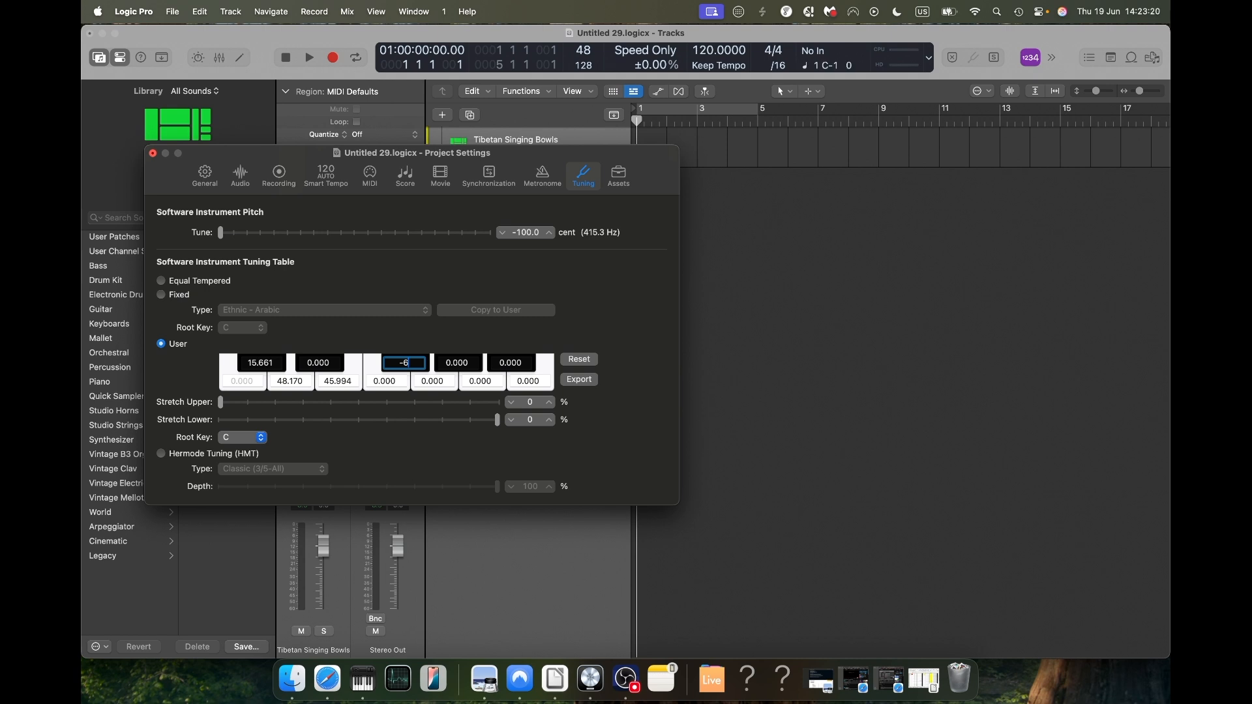
type("-6.080")
left_click(432, 381)
type("2")
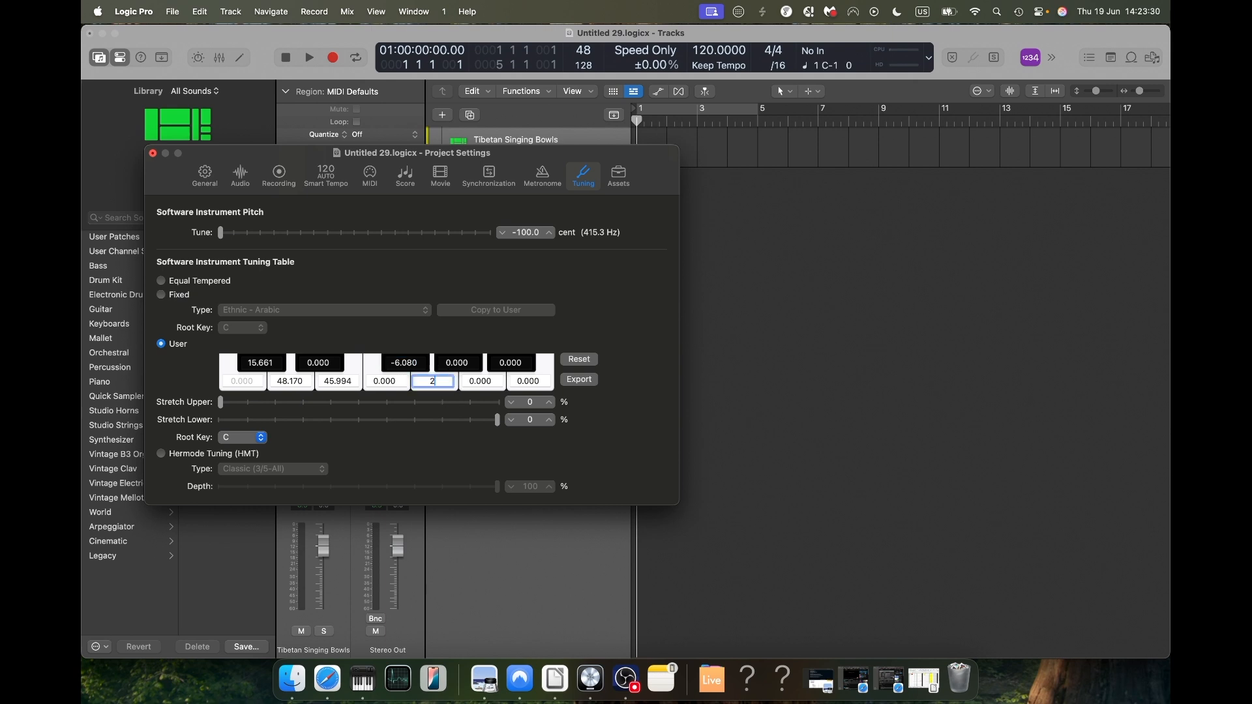
type(".384")
Step: Set the tuning offsets of G# to 17.616 and A to 7.072
left_click(465, 362)
type("1")
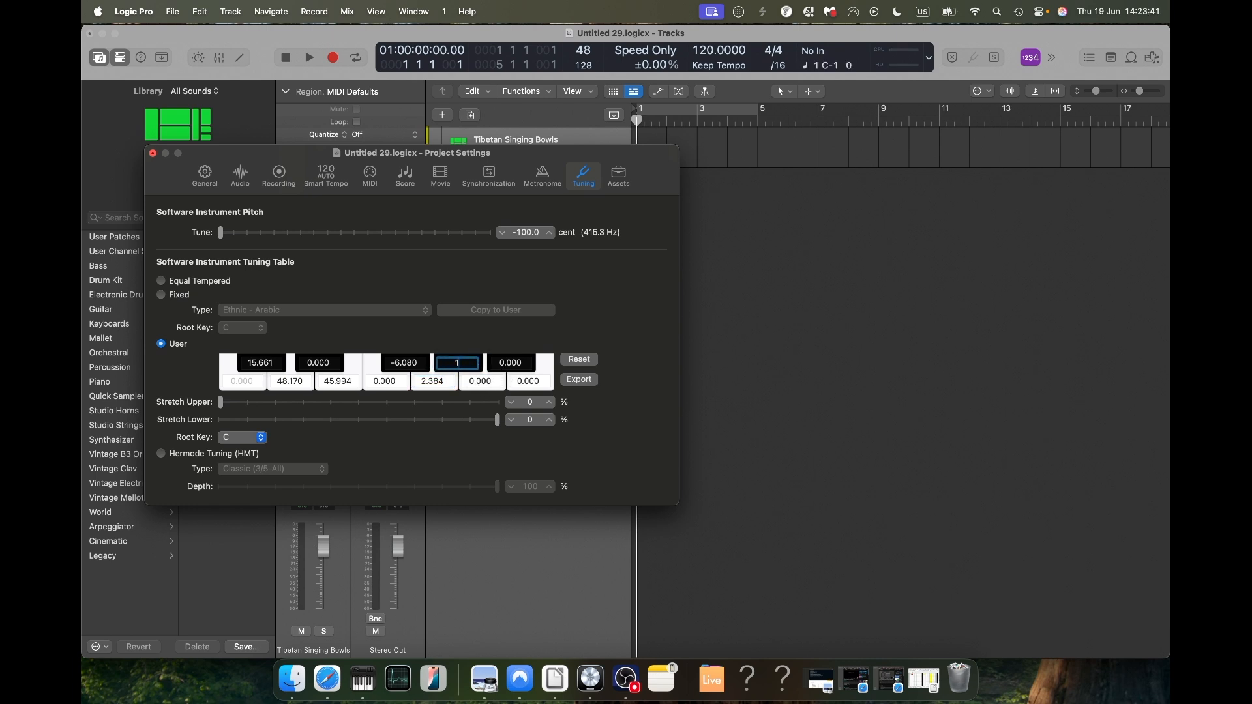
type("7.616")
left_click(495, 378)
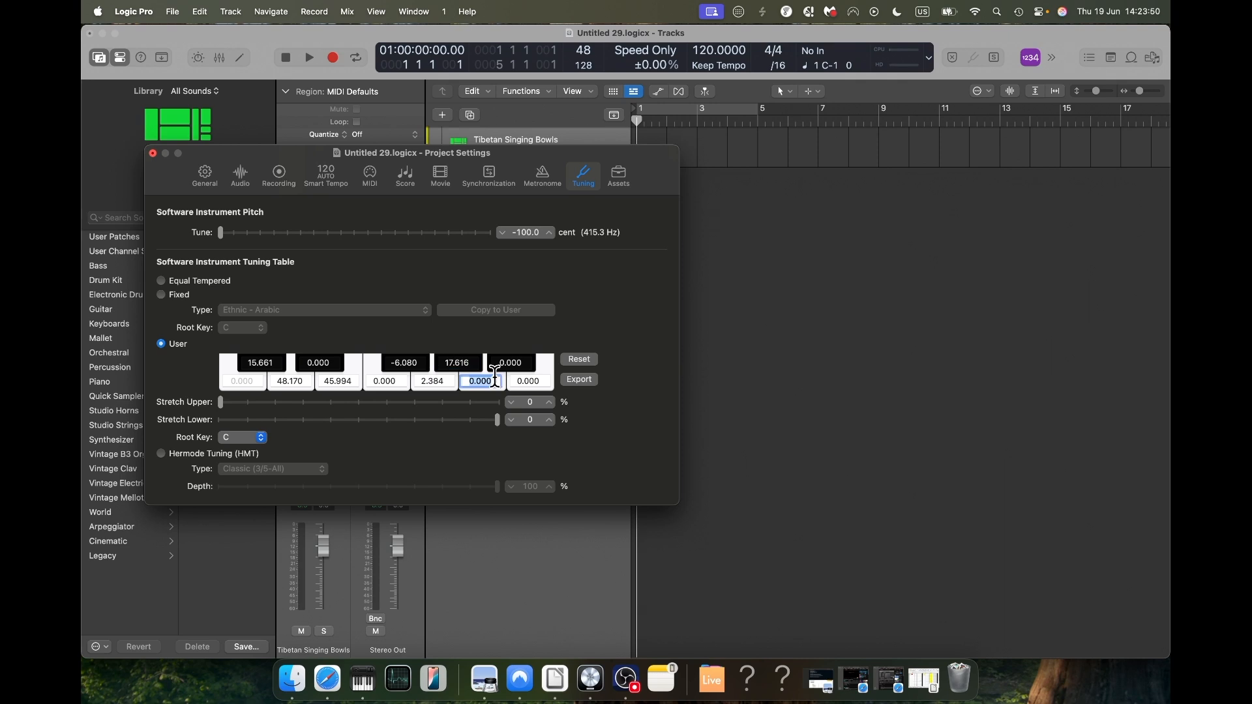
type("7.072")
Step: Set the tuning offsets of A# to -55.961 and B to 56.058, and close the project settings
left_click(526, 363)
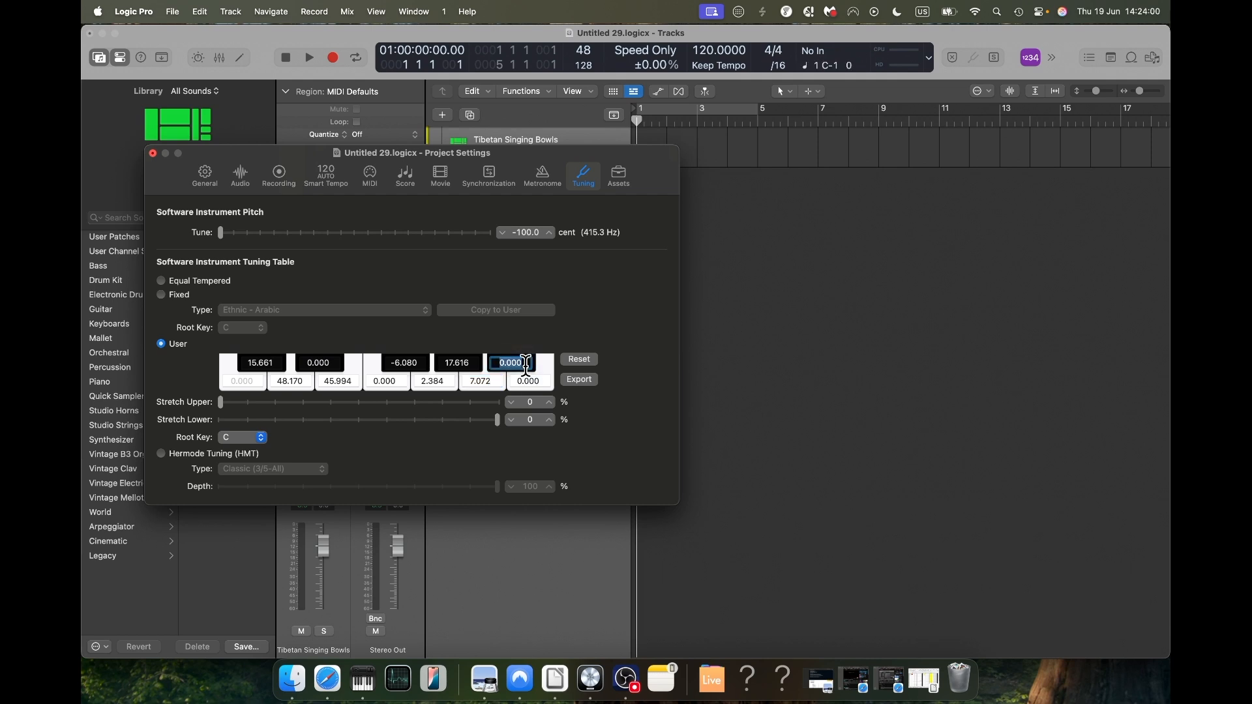
type("-55.961")
double_click(528, 381)
type("56")
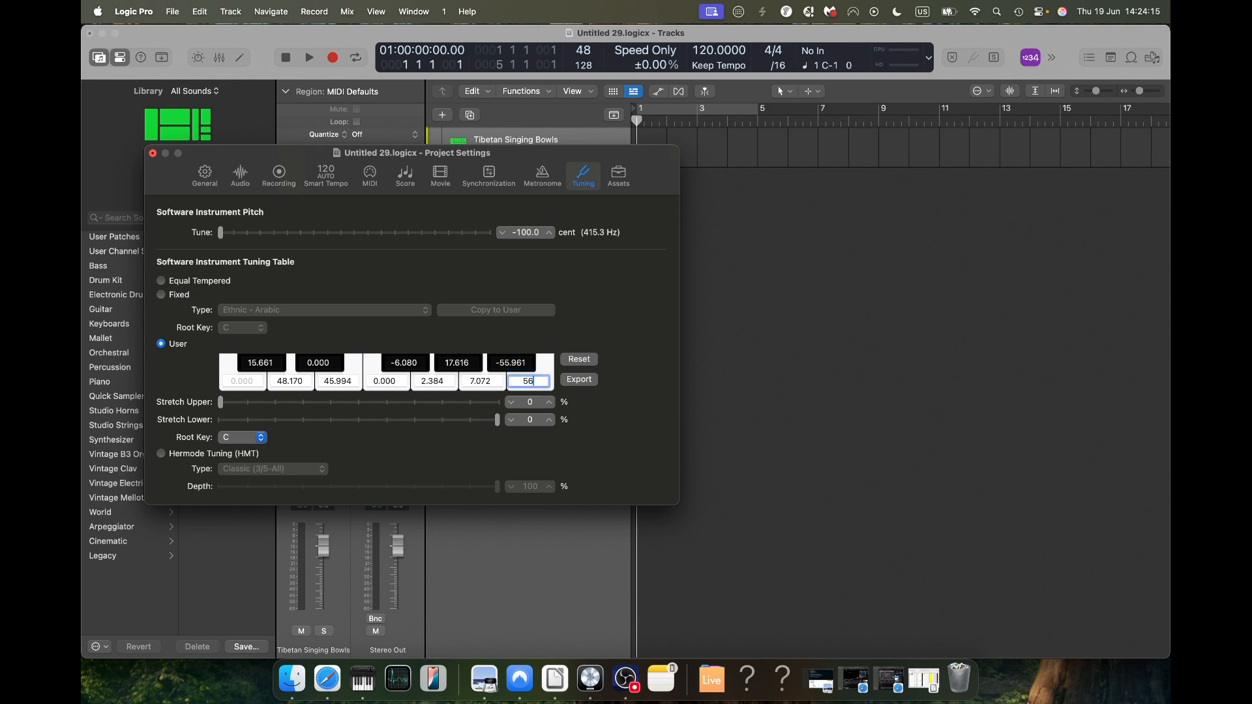
type(".058")
key("Return")
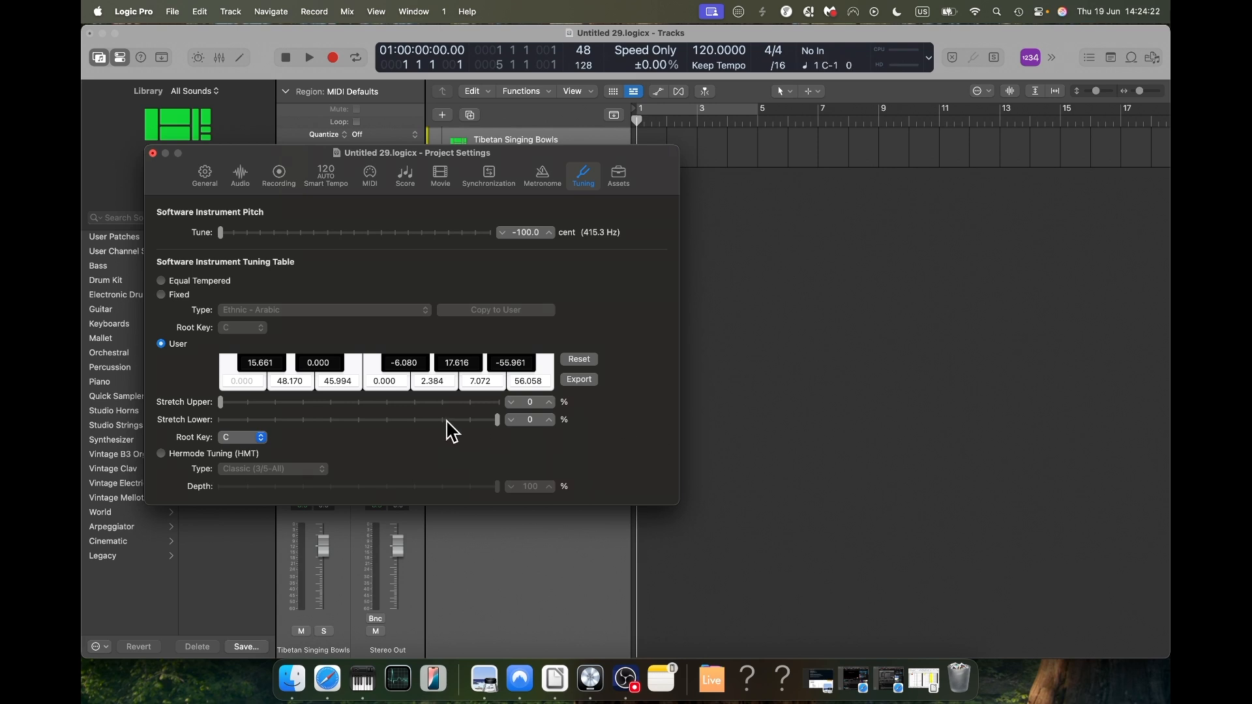
left_click(153, 154)
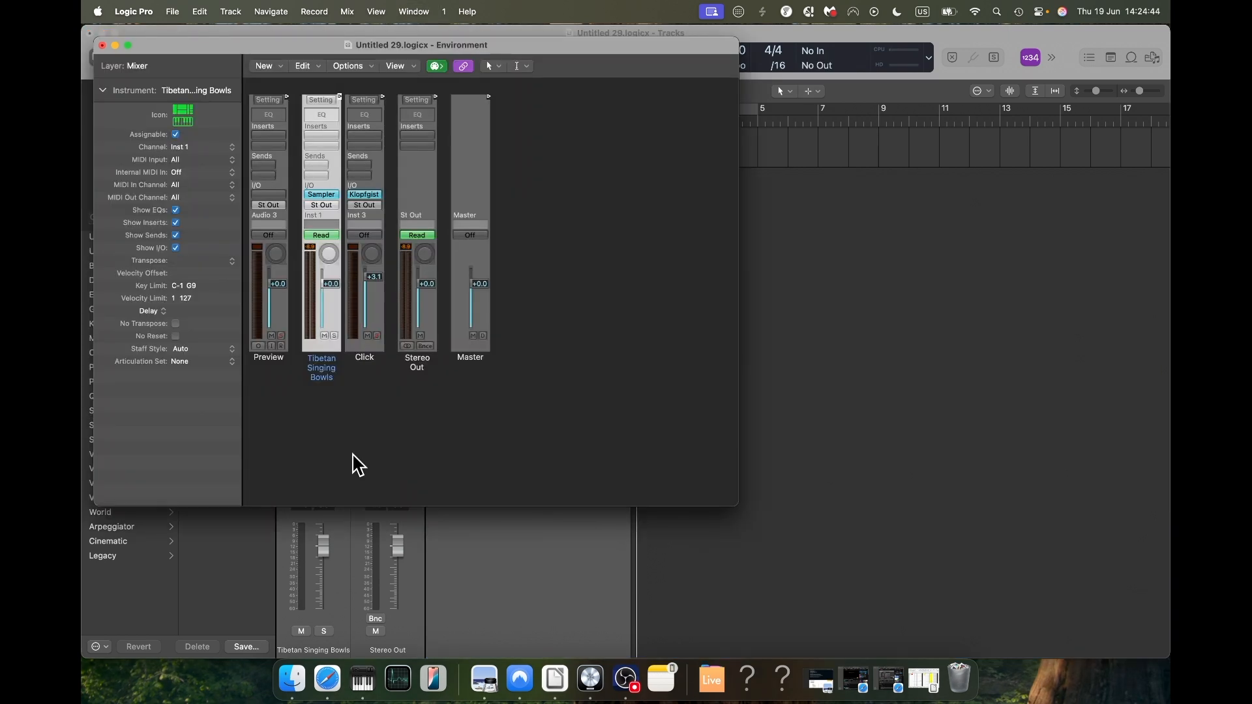
Step: Add a mapped instrument to the Environment's Click & Ports layer and cable it between Input View and Sequencer Input, keeping the channel port setting
left_click(136, 66)
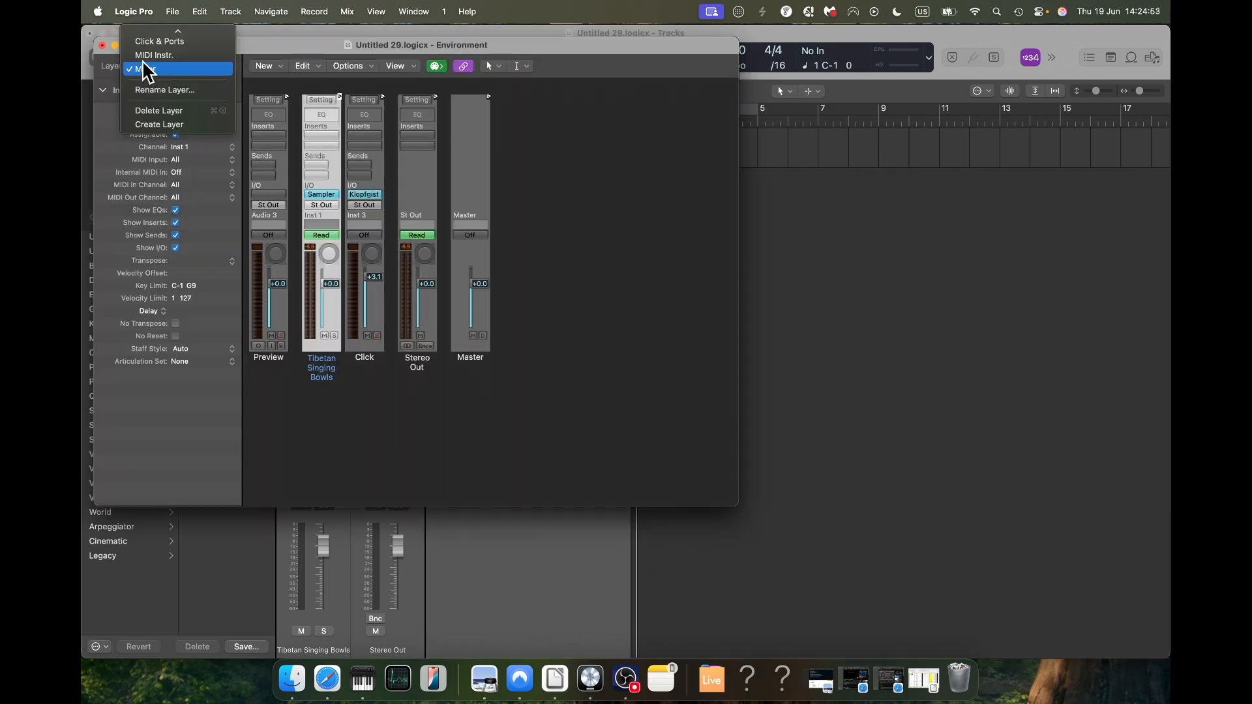
left_click(159, 41)
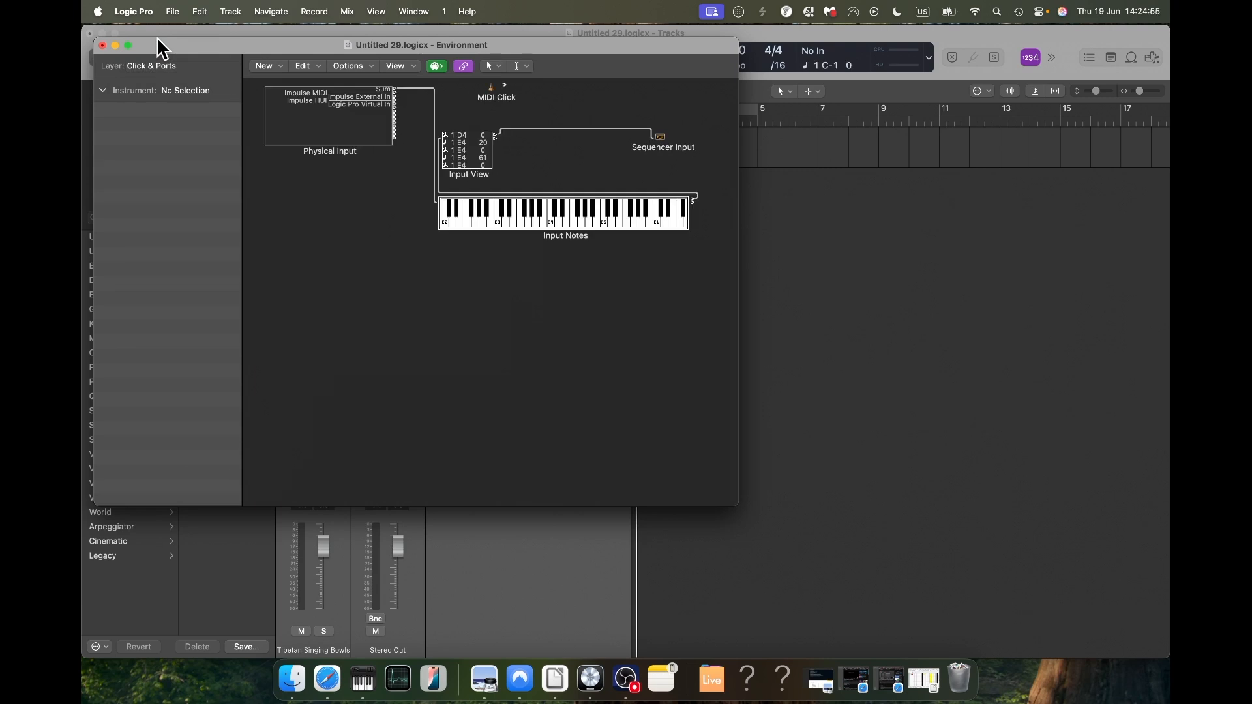
left_click(278, 68)
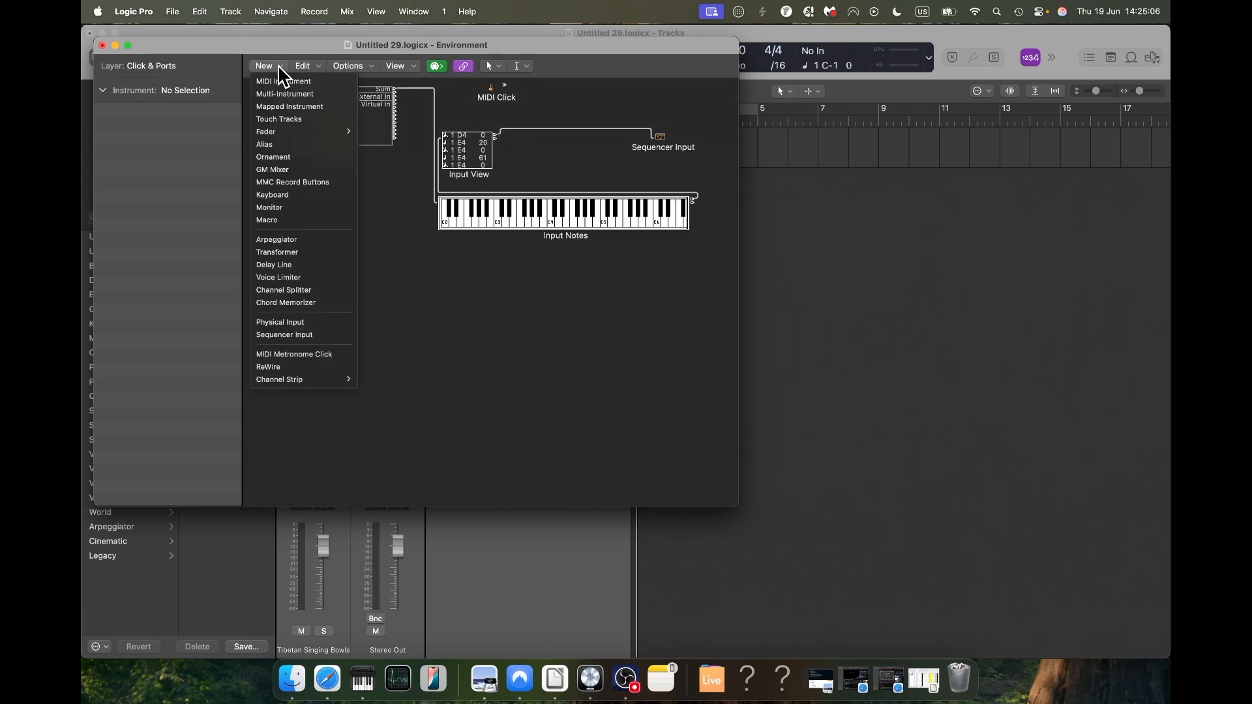
left_click(297, 106)
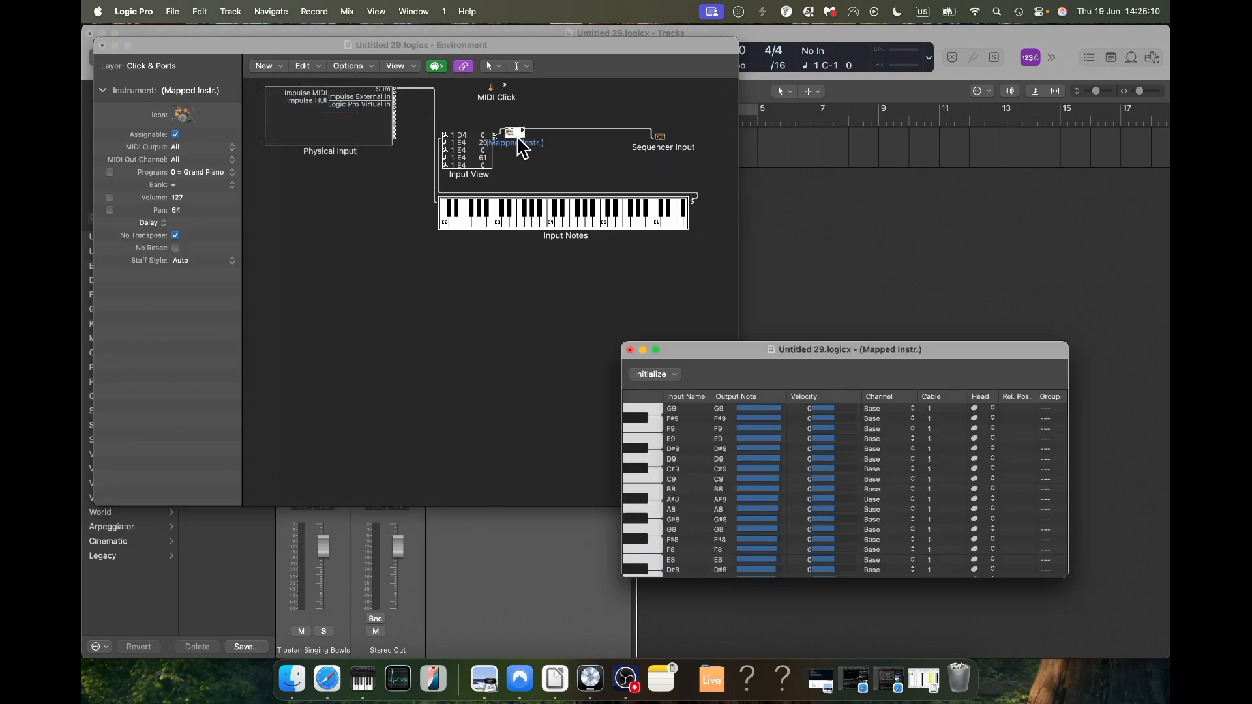
left_click_drag(512, 135, 588, 130)
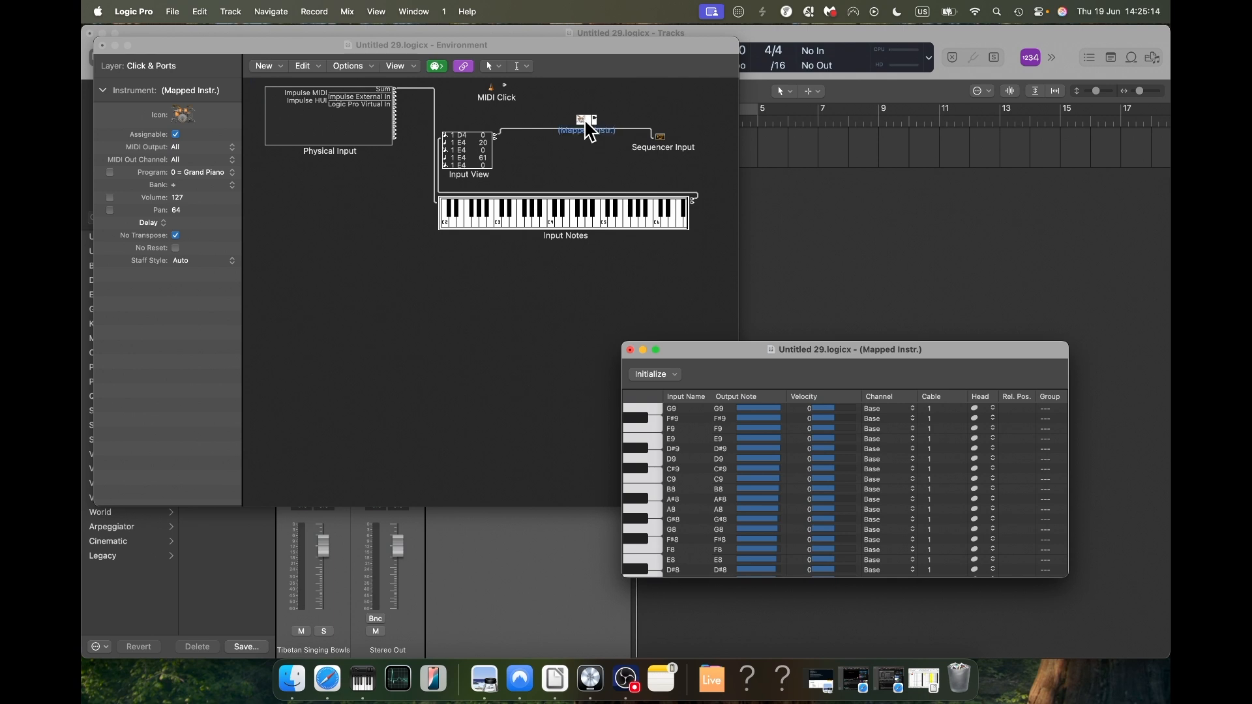
left_click_drag(495, 136, 659, 138)
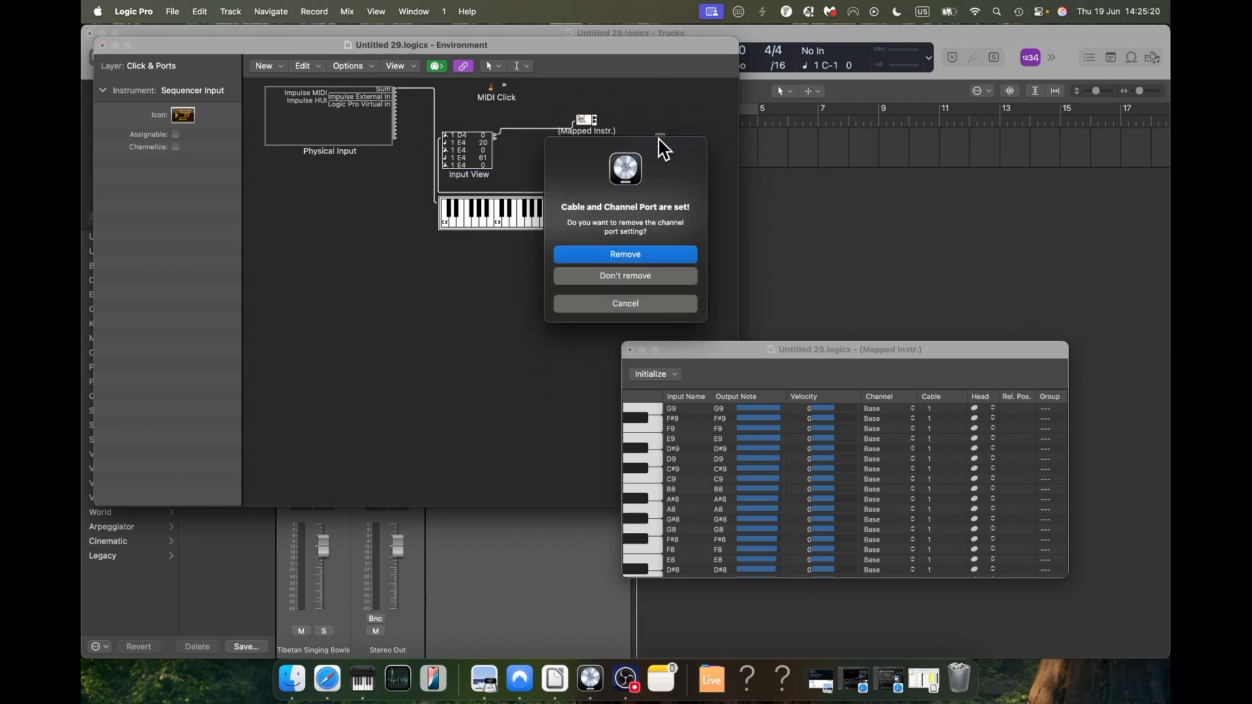
left_click(667, 281)
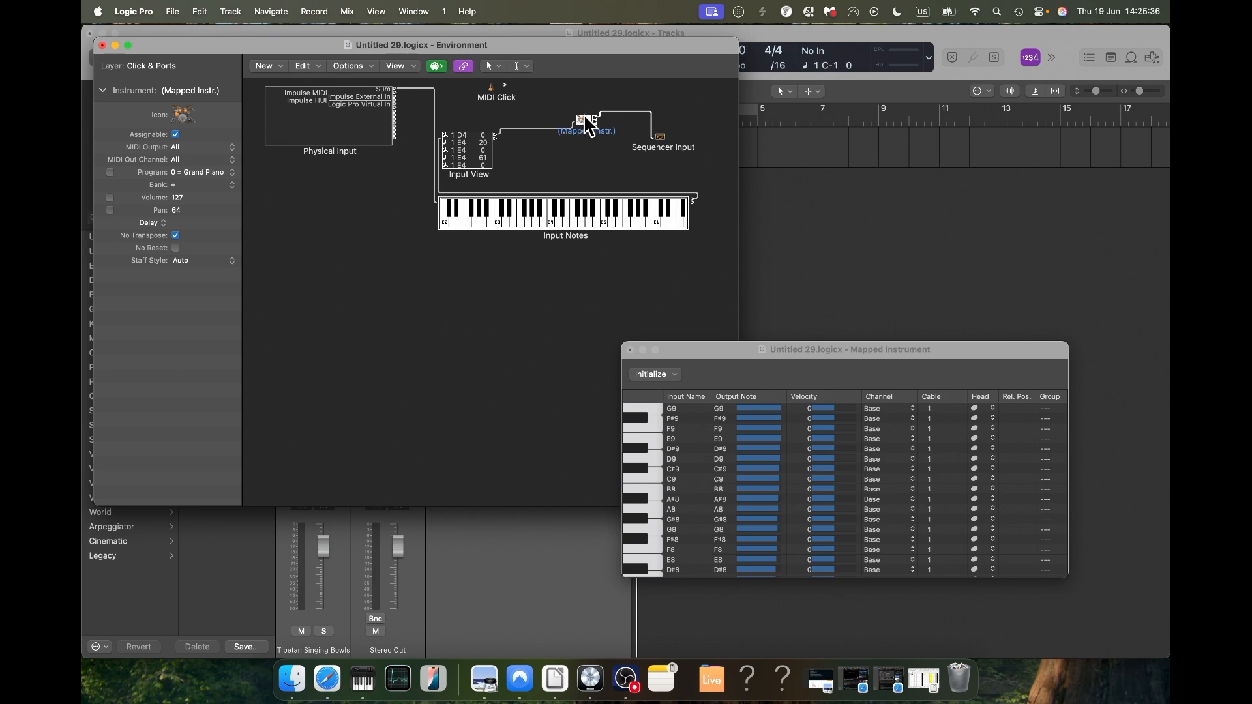
Step: Remap the mapped instrument's output notes: H BONGO to F#3 and L CONGA to G#4
double_click(584, 118)
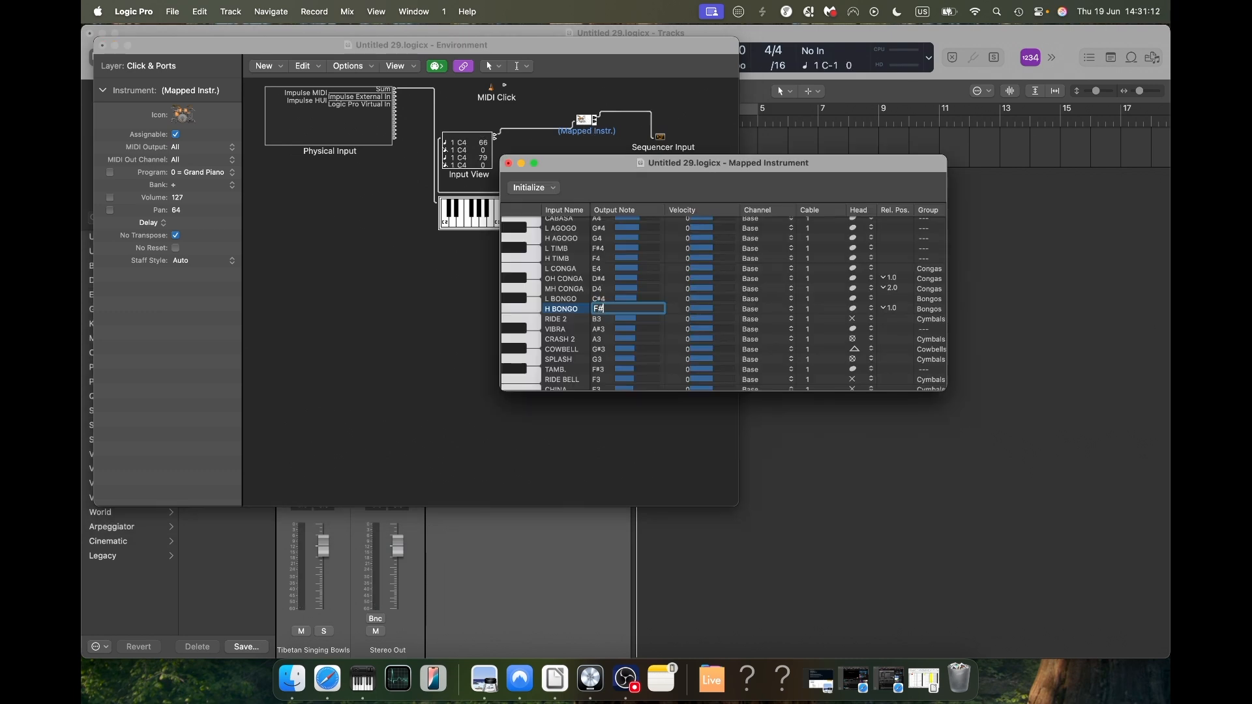
type("3")
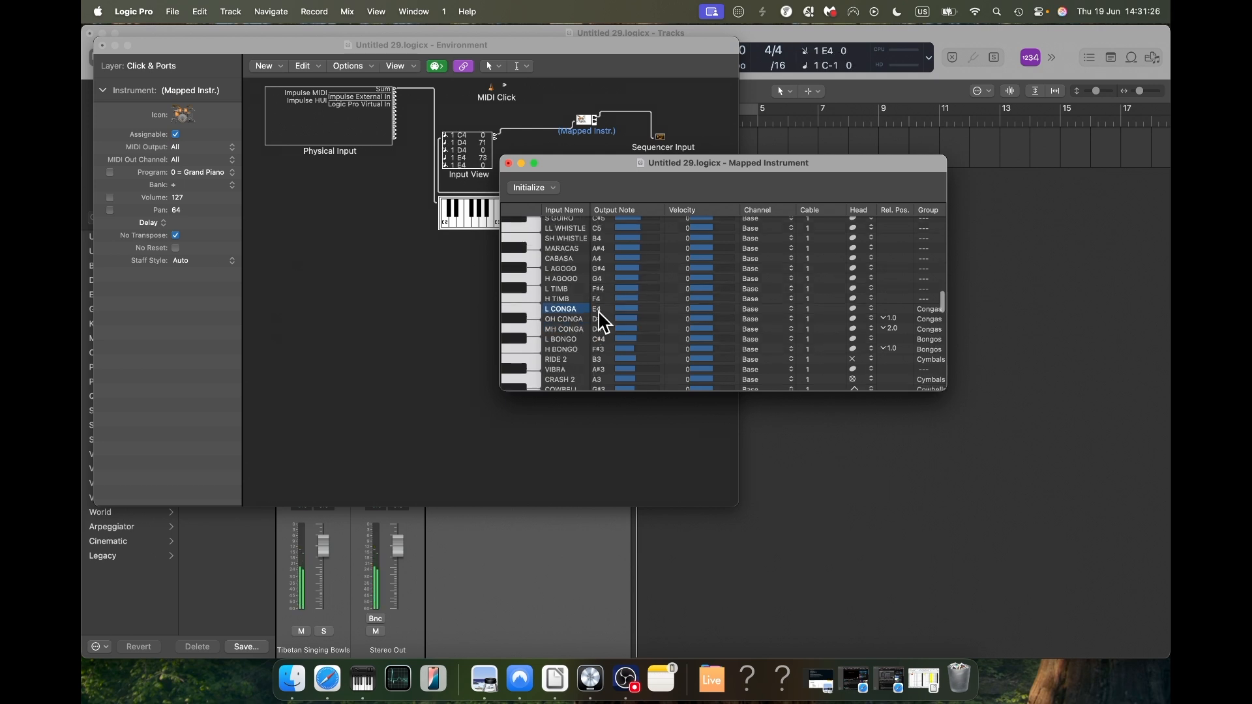
double_click(599, 313)
type("G")
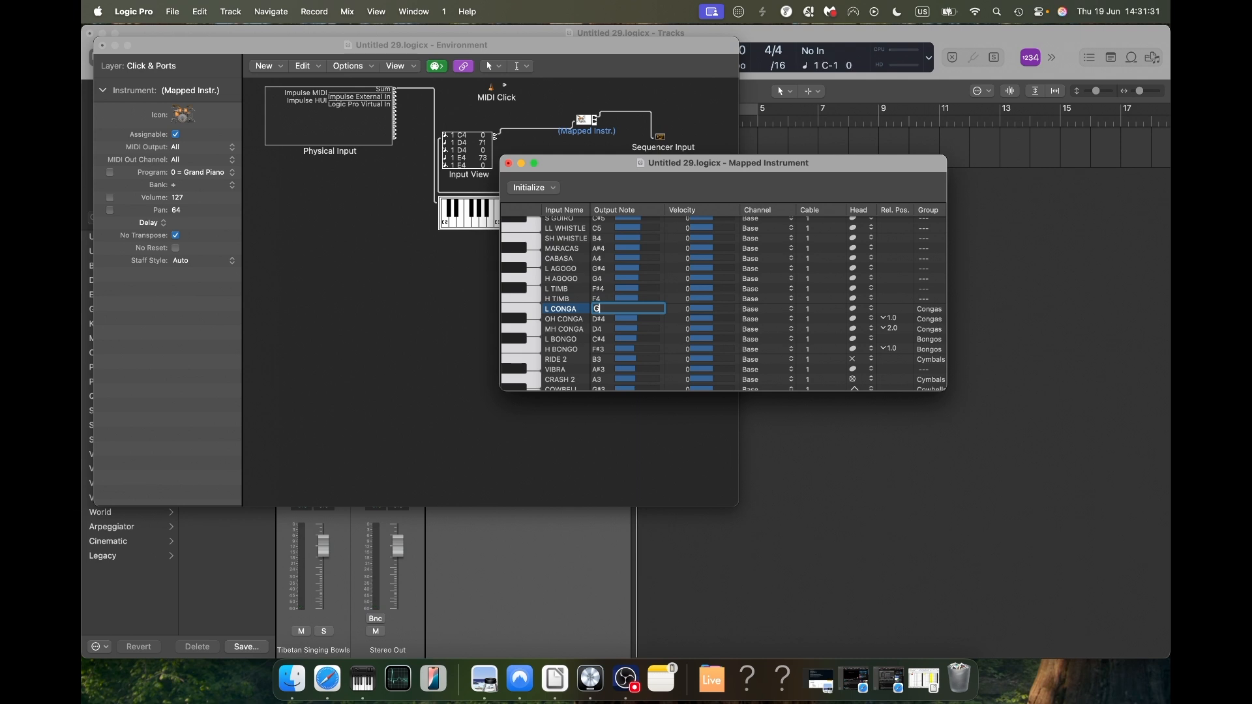
type("#4")
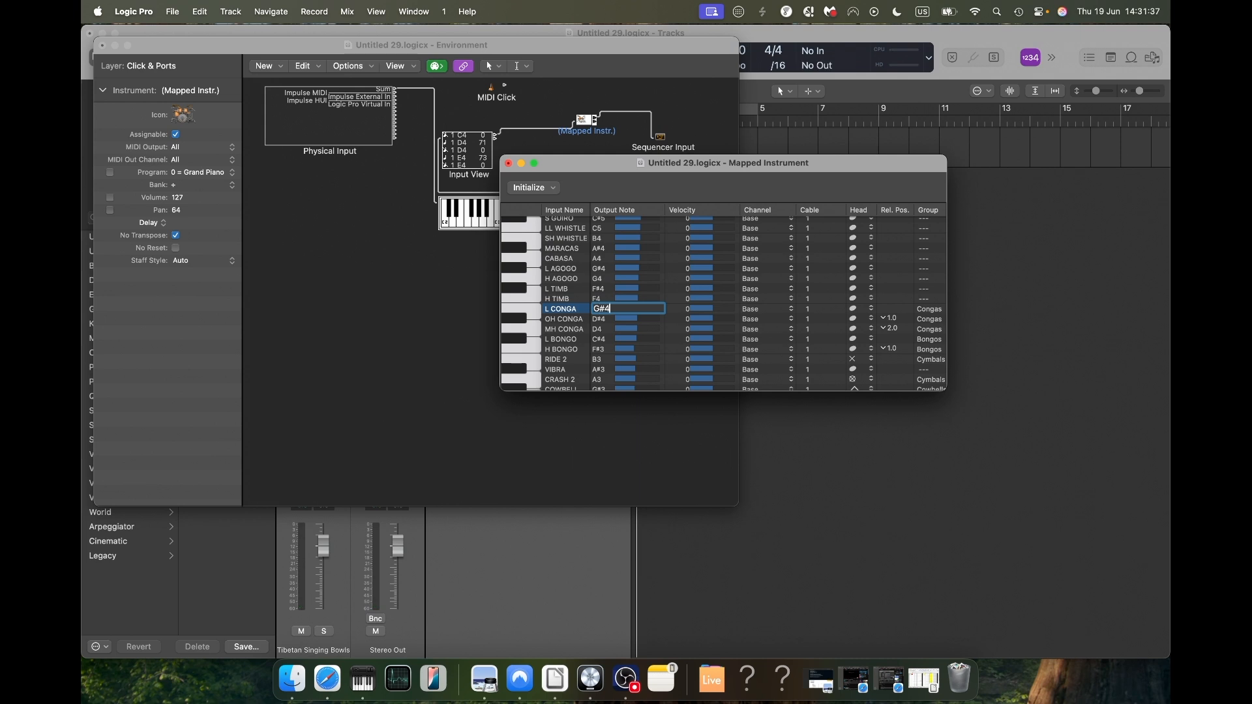
key("Return")
Step: Remap the mapped instrument's output notes: H TIMB to A4 and H AGOGO to C#5
double_click(605, 309)
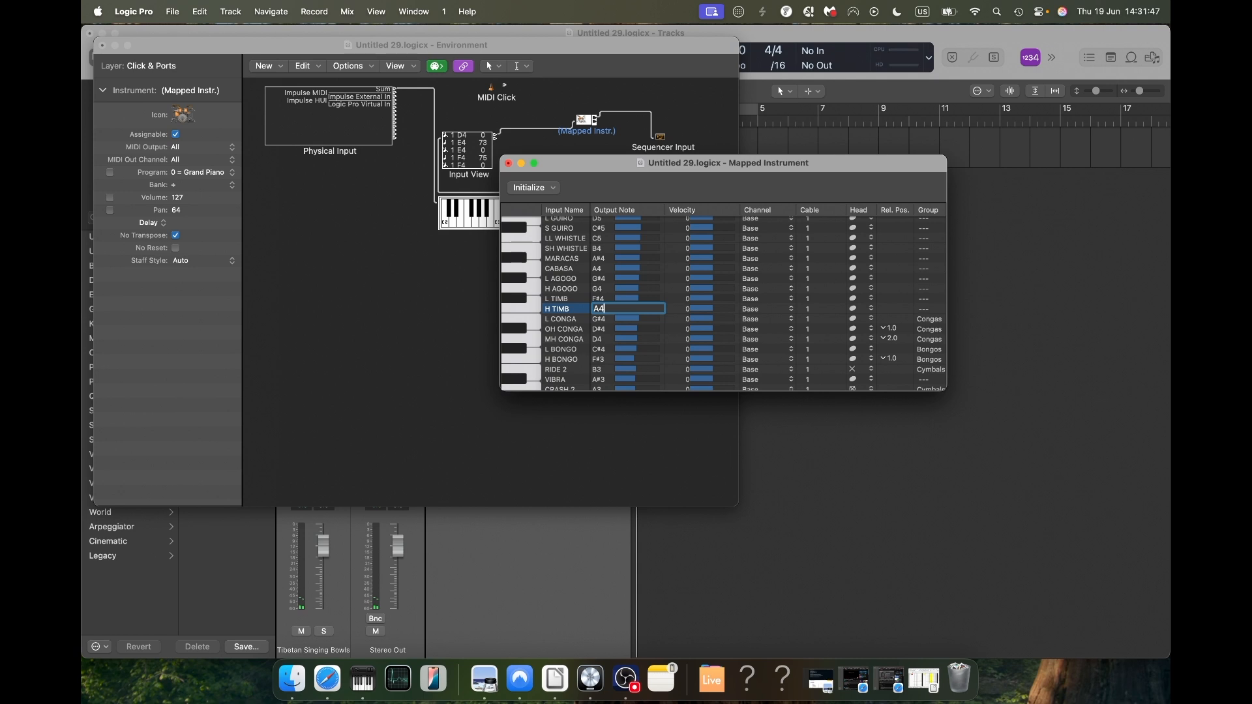
type("A4")
key("Return")
scroll(606, 335, "up", 1)
double_click(599, 309)
type("C")
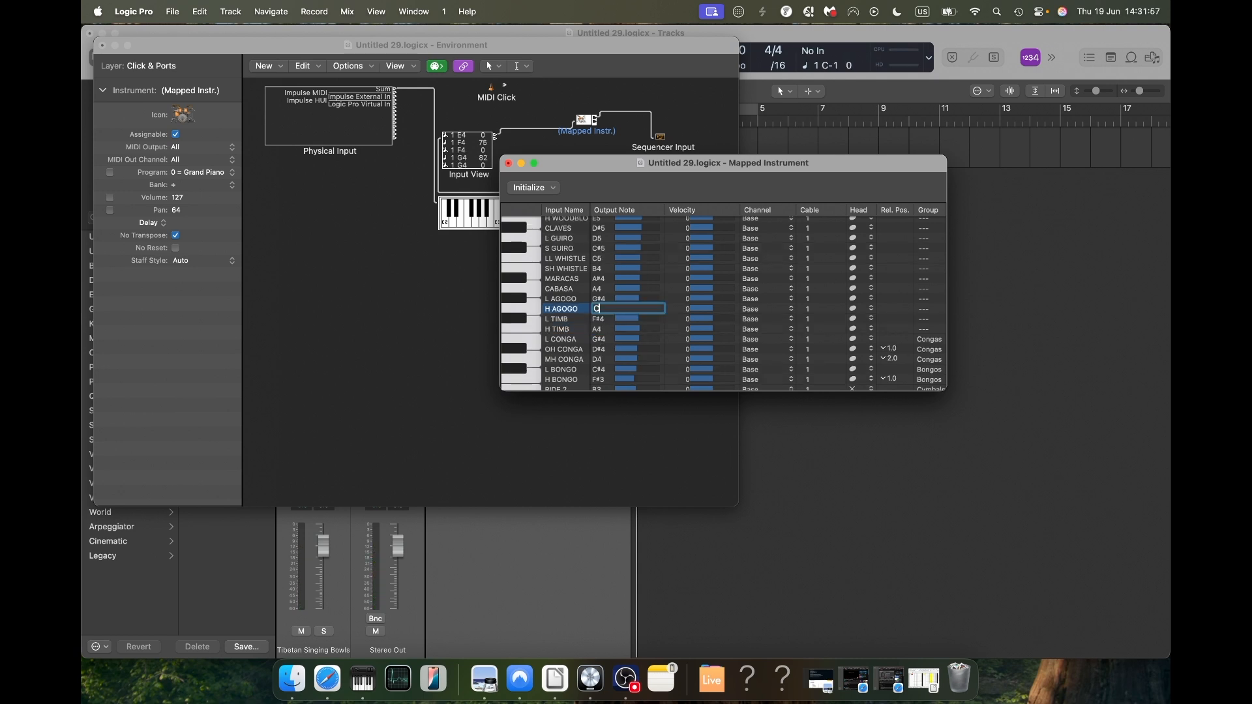
type("#5")
Step: Set the output notes of CABASA to E5 and SH WHISTLE to G5 in the mapped instrument
scroll(599, 309, "up", 1)
double_click(599, 309)
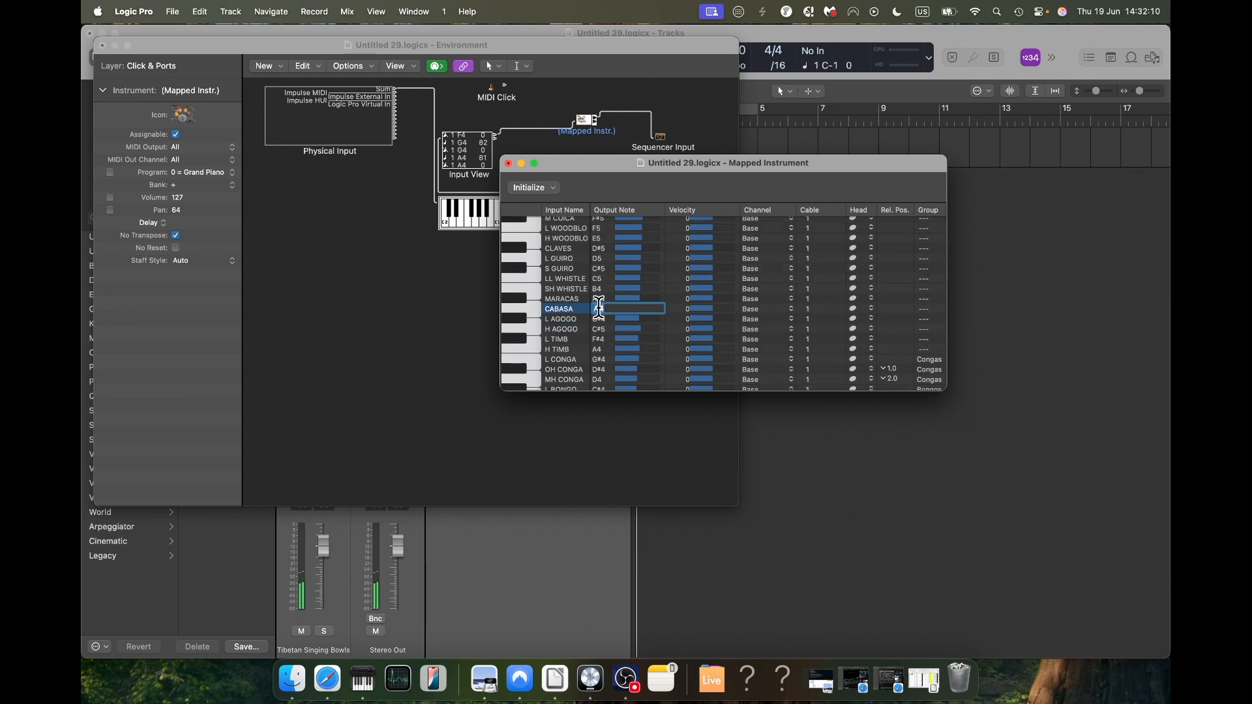
type("E5")
key("Return")
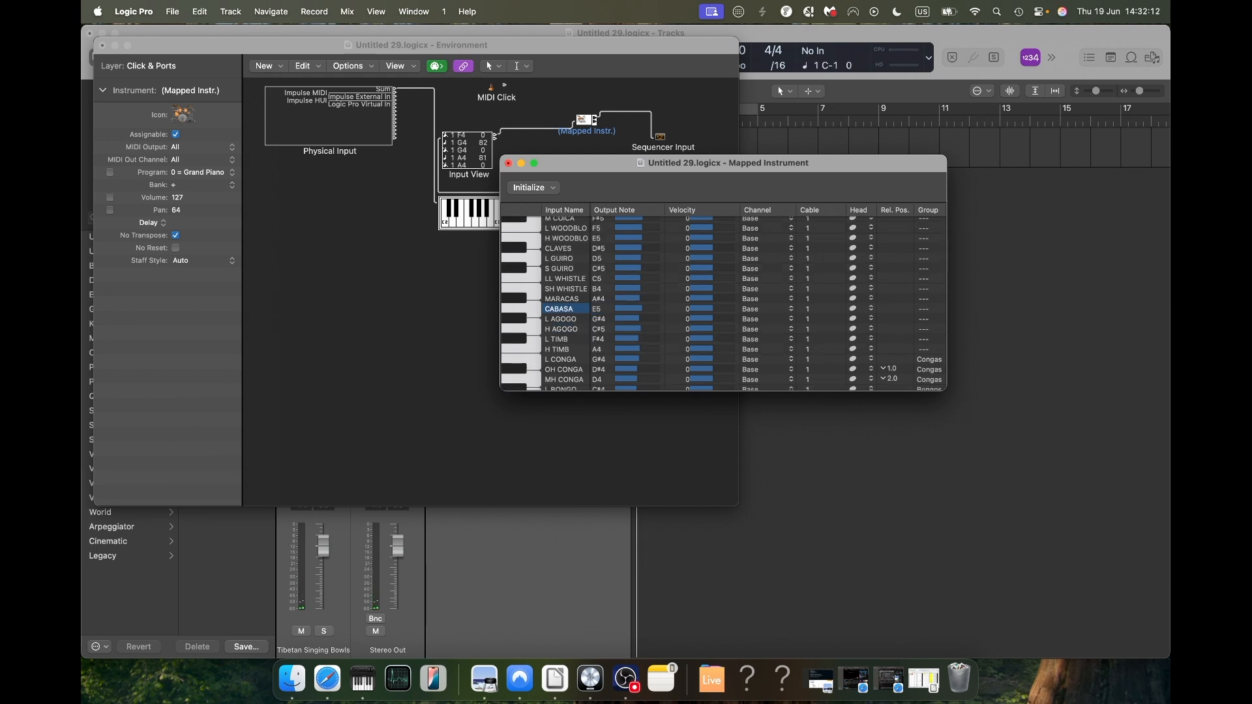
double_click(599, 309)
type("G5")
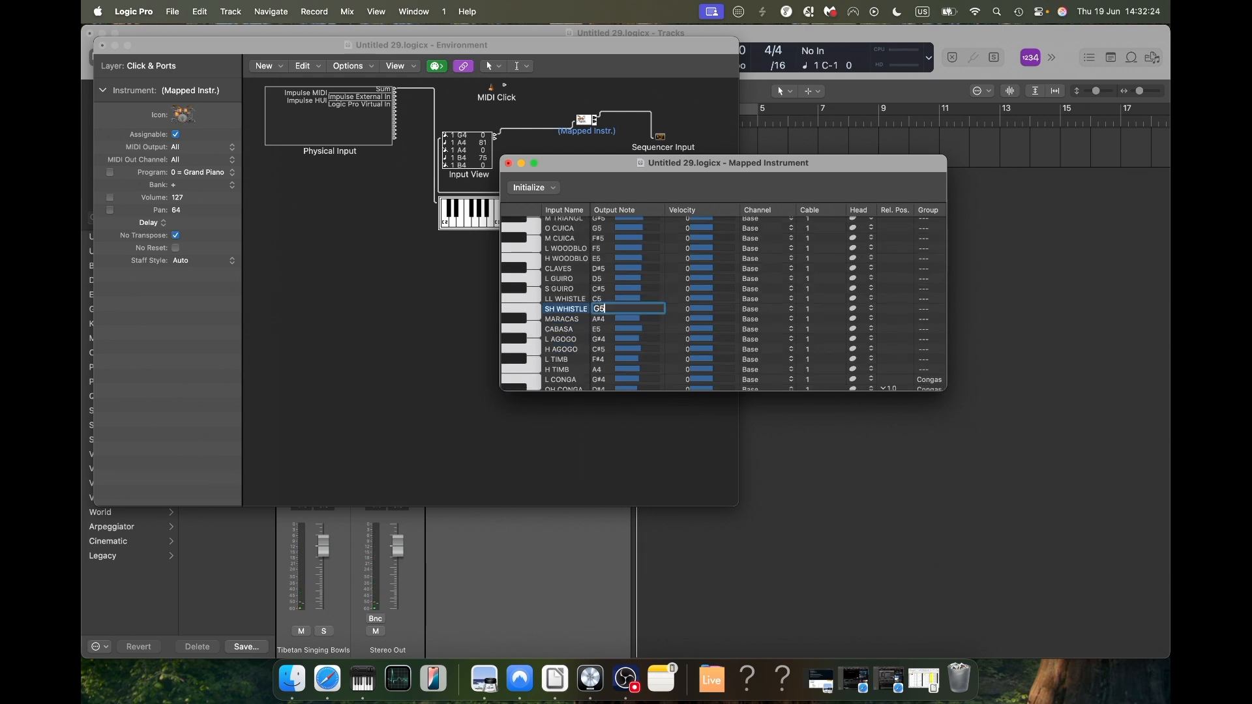
key("Return")
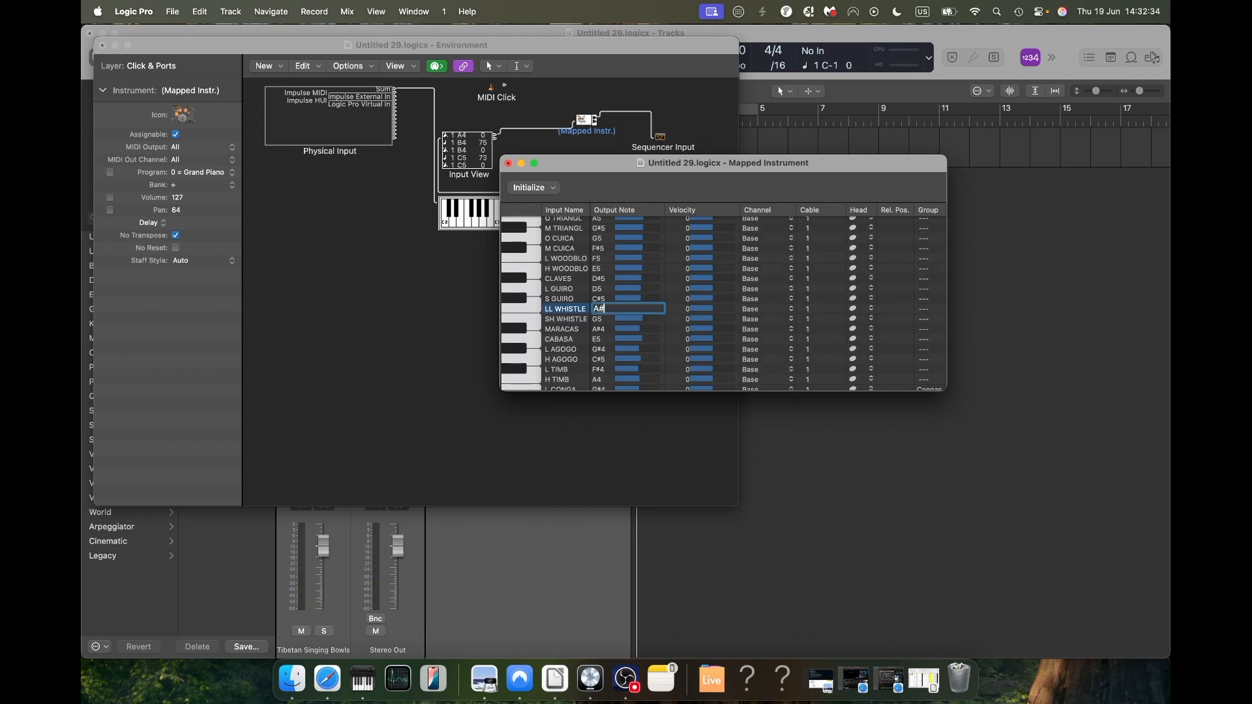
Step: Remap LL WHISTLE to A#5 and L GUIRO to B5, and close the mapped instrument and Environment windows
type("A#5")
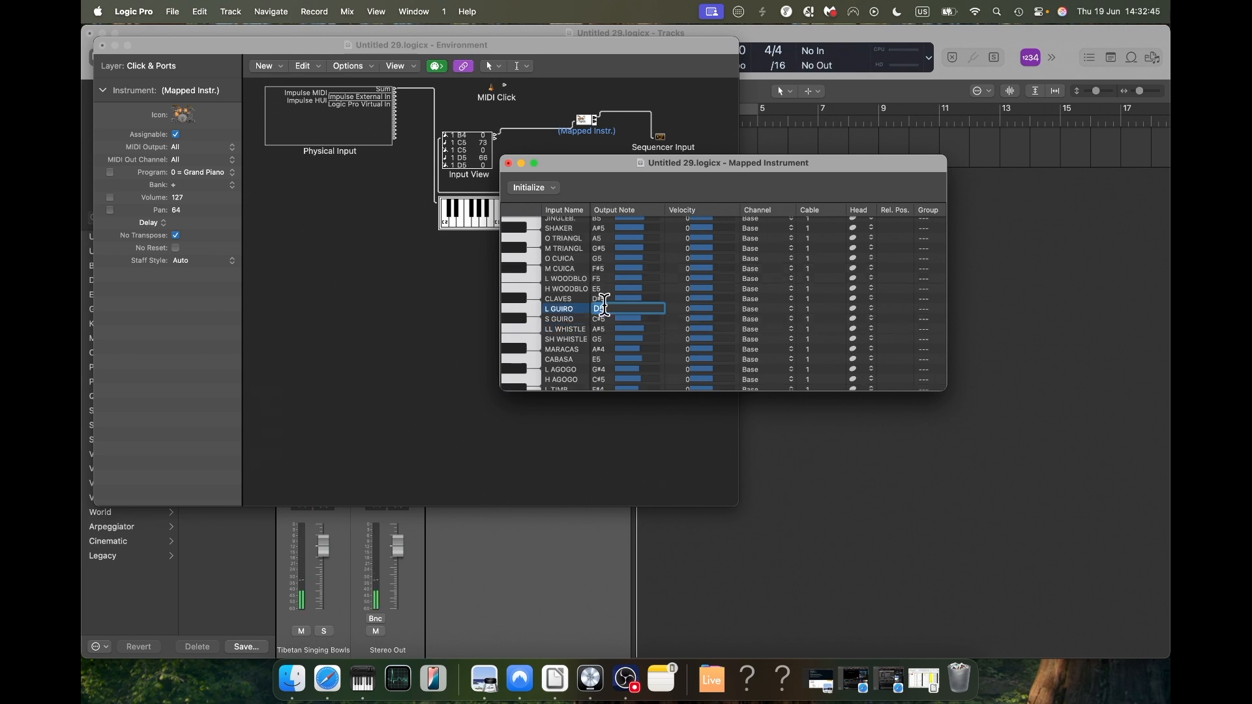
type("B5")
key("Return")
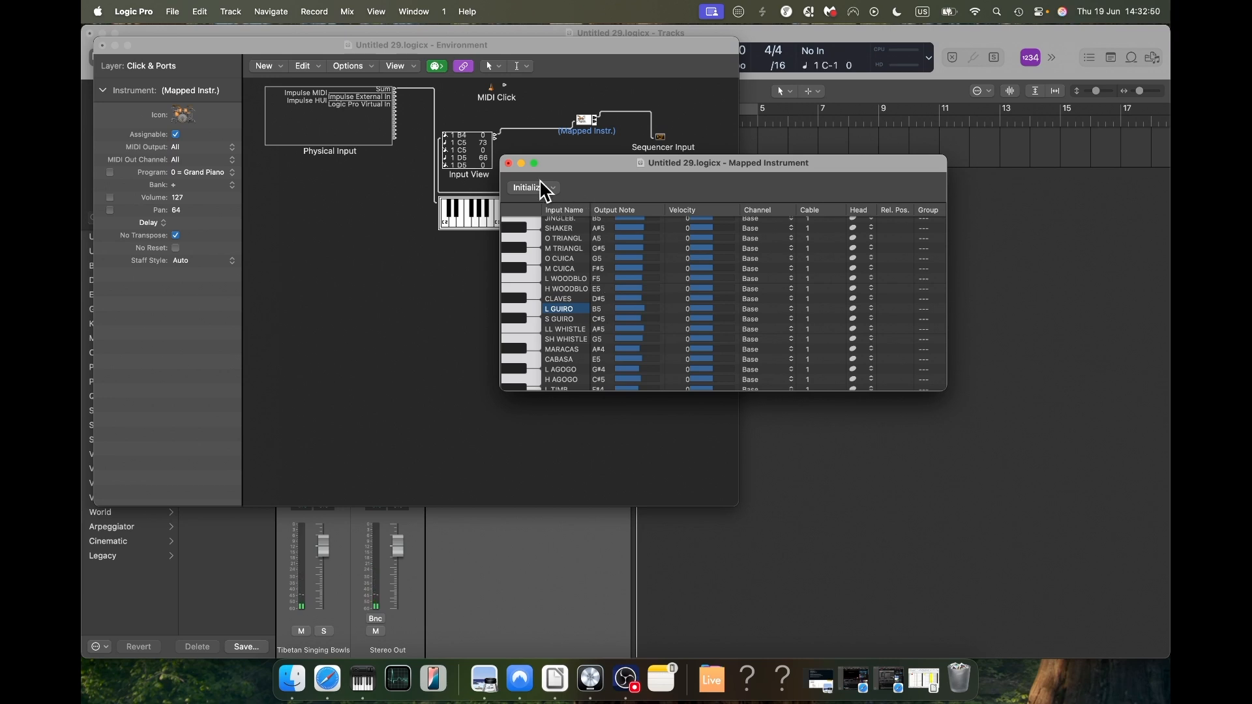
left_click(509, 163)
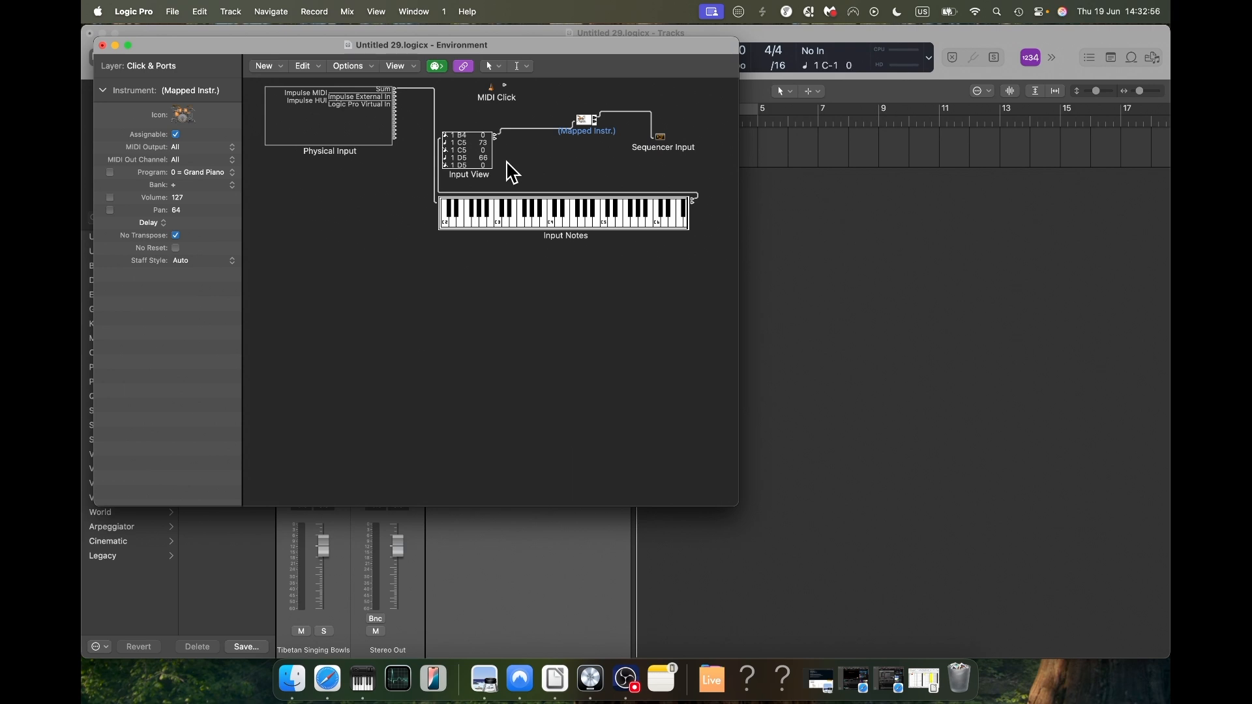
left_click(102, 45)
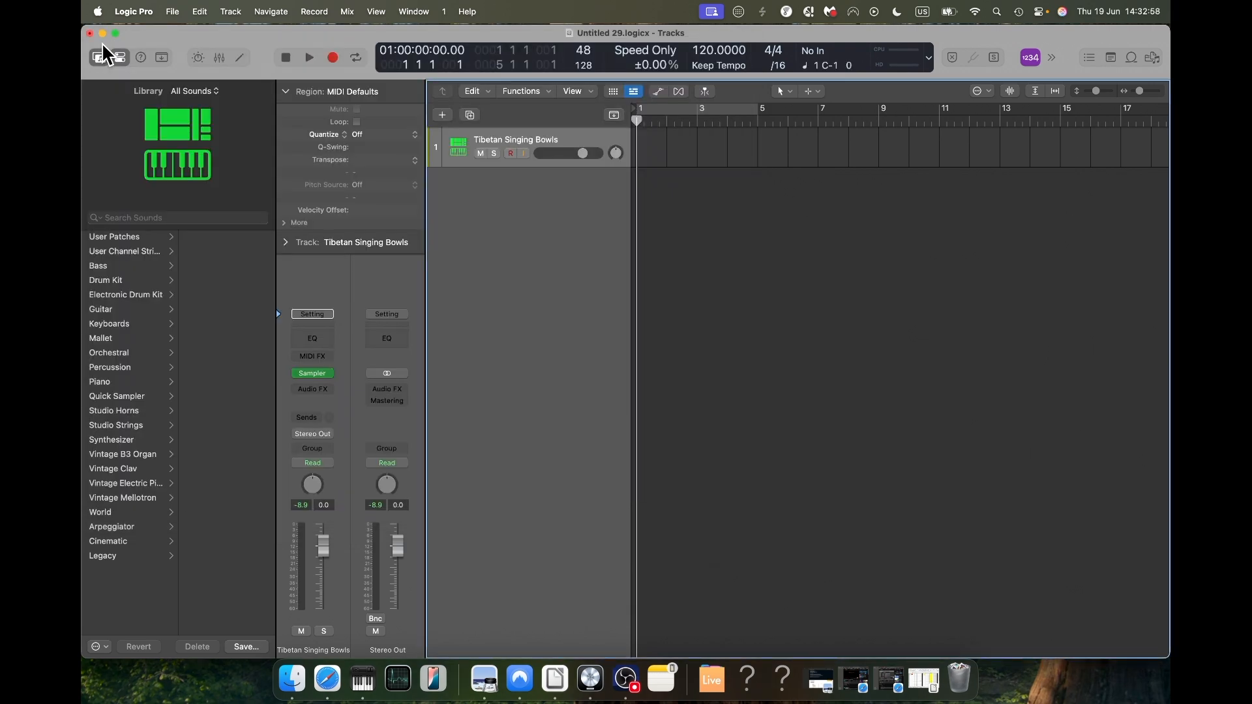